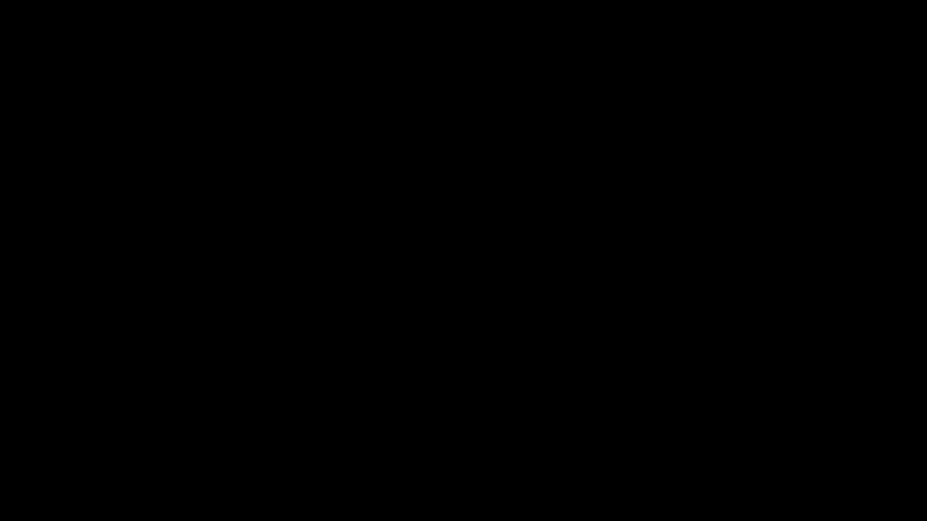
# - Duplicate the photo layer and zoom in close on the bottle neck
pyautogui.hotkey('ctrl', 'j')
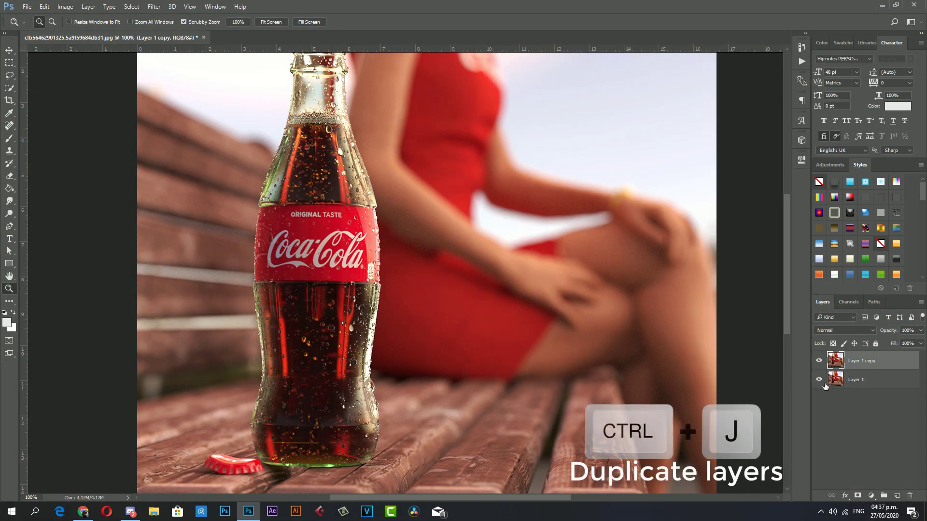
pyautogui.moveTo(370, 216); pyautogui.dragTo(369, 288)
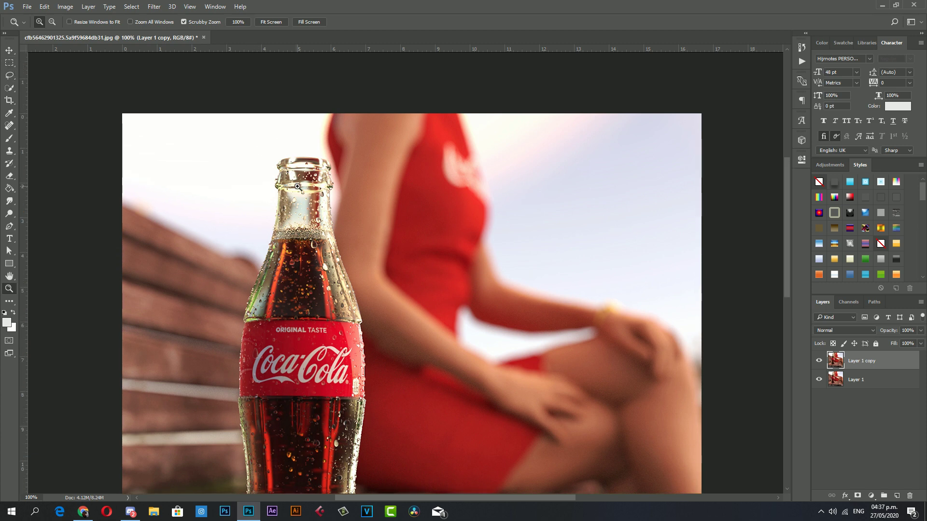
pyautogui.moveTo(248, 103); pyautogui.dragTo(281, 187)
pyautogui.scroll(1, 275, 183)
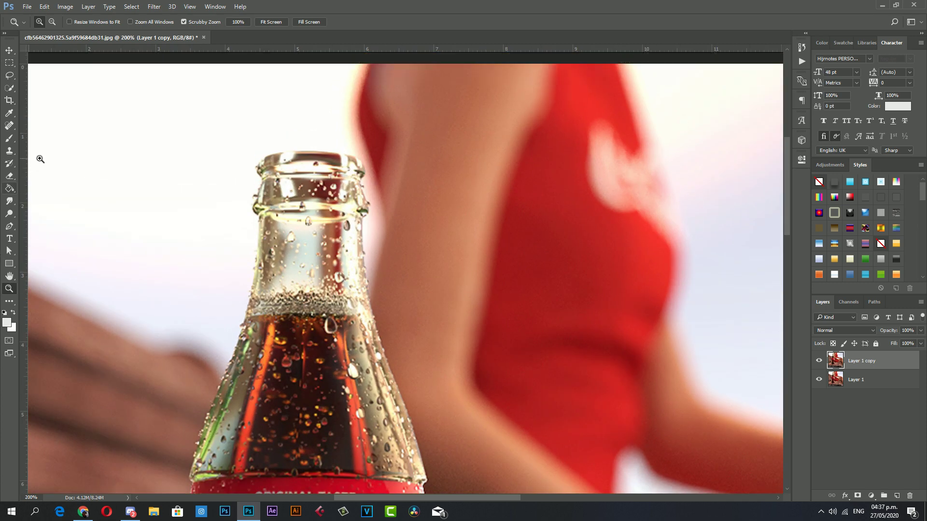
pyautogui.click(10, 76)
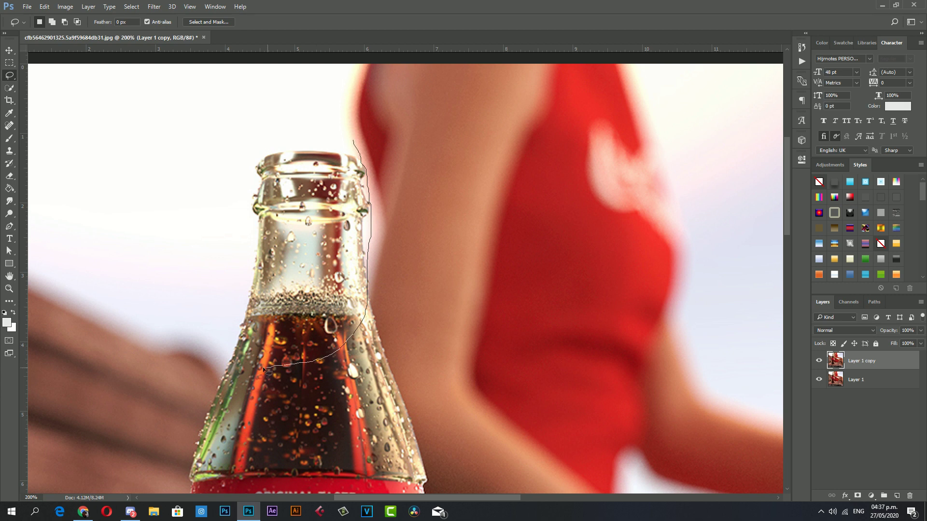
# - Close a loose lasso selection around the bottle top and set the foreground colour to white
pyautogui.moveTo(267, 369); pyautogui.dragTo(333, 137)
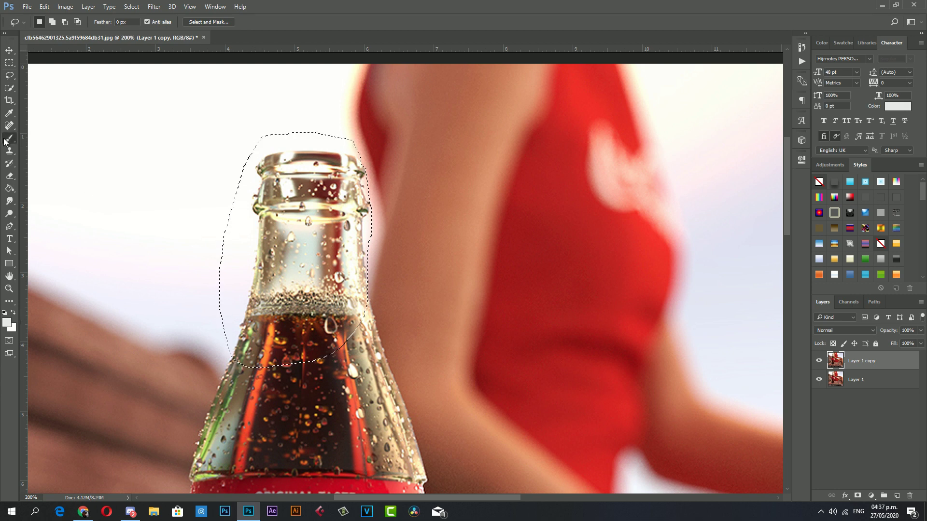
pyautogui.click(6, 323)
pyautogui.click(330, 135)
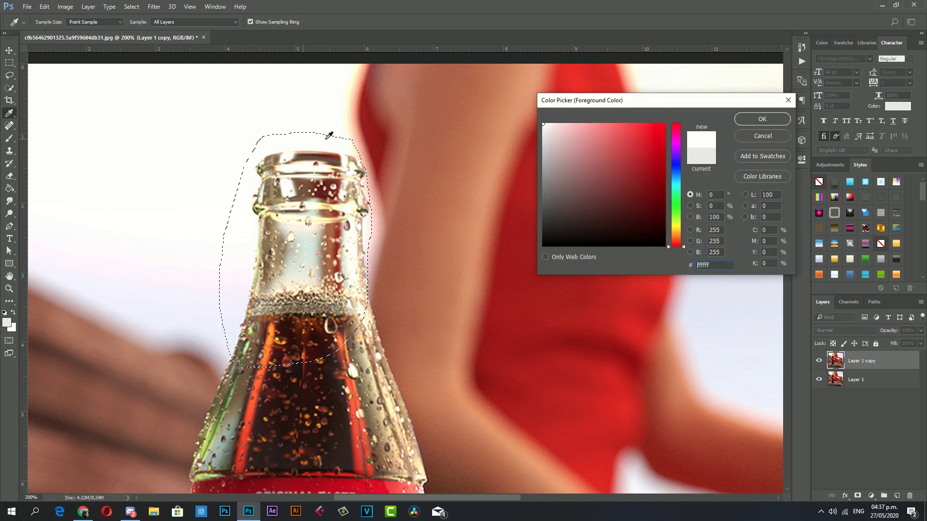
pyautogui.click(746, 119)
# - Paint white over the bottle neck inside the selection with a 66 px brush
pyautogui.press('b')
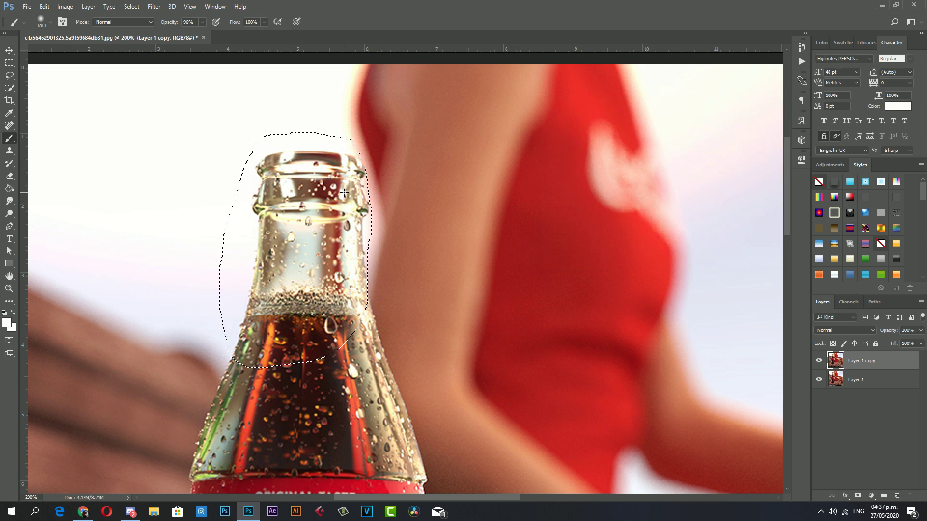
pyautogui.rightClick(354, 193)
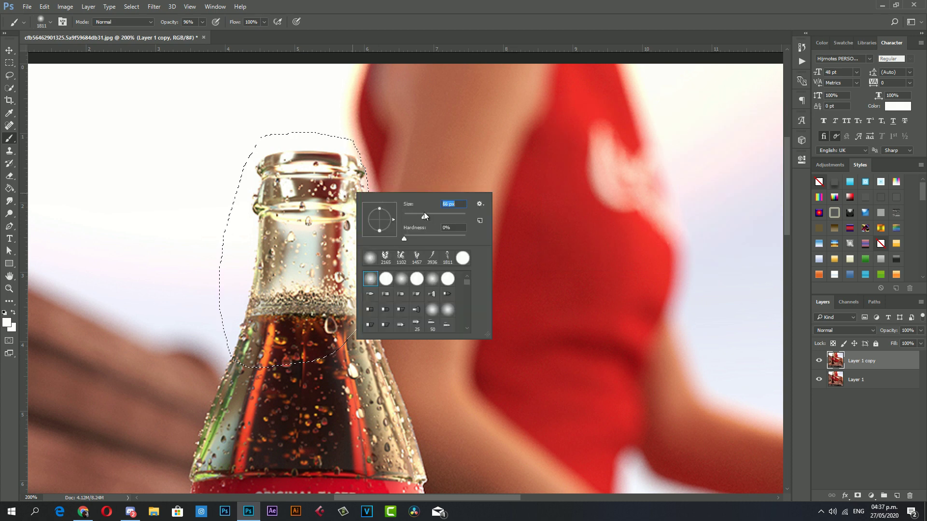
pyautogui.write('66')
pyautogui.press('Return')
pyautogui.moveTo(322, 138)
pyautogui.mouseDown()
pyautogui.moveTo(247, 340)
pyautogui.moveTo(259, 145)
pyautogui.moveTo(308, 216)
pyautogui.moveTo(268, 292)
pyautogui.mouseUp()
pyautogui.scroll(-3, 285, 294)
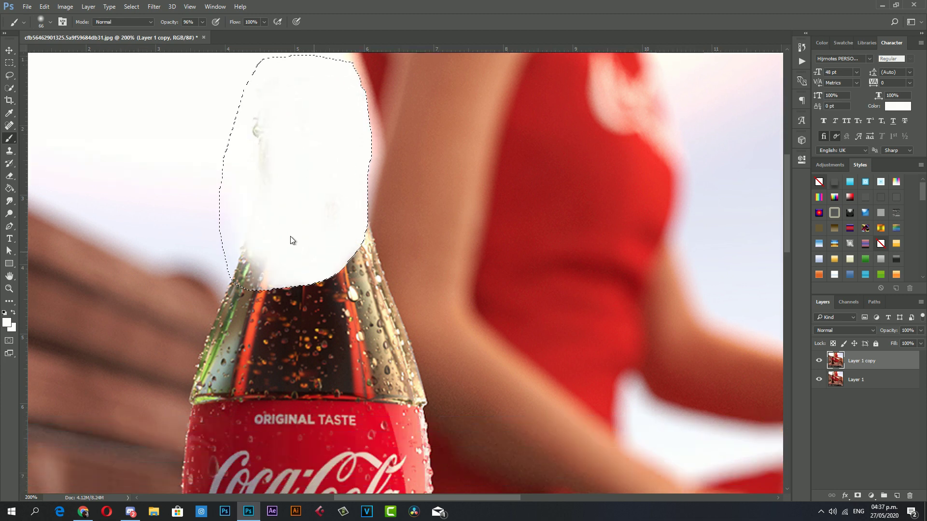
pyautogui.scroll(-2, 291, 237)
pyautogui.click(9, 151)
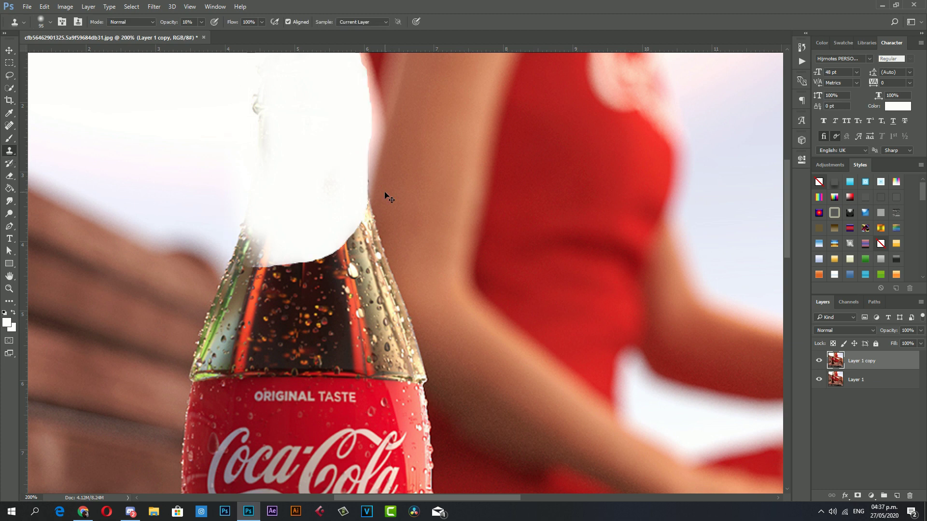
# - At 100% Clone Stamp opacity, clone background over the white area and the neck's right edge
pyautogui.press('0')
pyautogui.moveTo(346, 189)
pyautogui.mouseDown()
pyautogui.moveTo(356, 255)
pyautogui.moveTo(386, 301)
pyautogui.mouseUp()
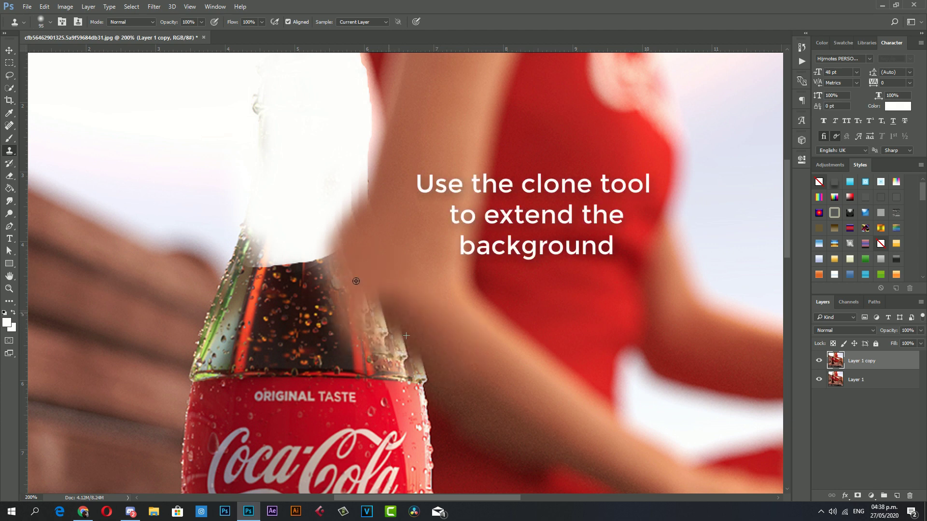
pyautogui.moveTo(386, 302); pyautogui.dragTo(337, 270)
pyautogui.scroll(-3, 471, 271)
pyautogui.scroll(-1, 470, 271)
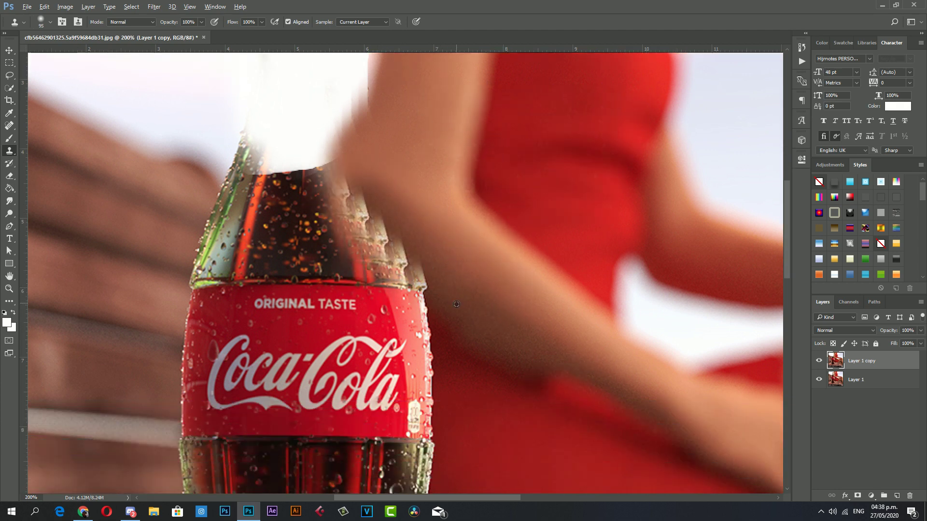
pyautogui.moveTo(427, 341); pyautogui.dragTo(321, 193)
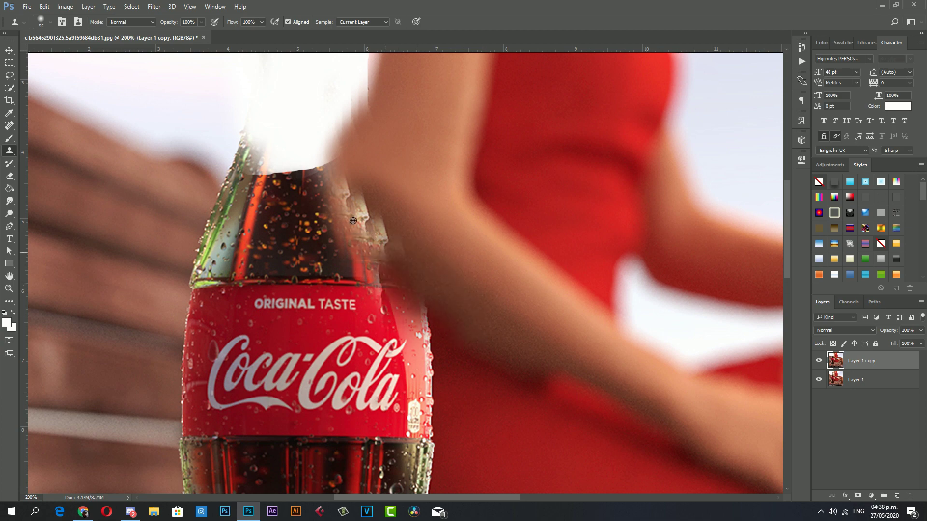
pyautogui.moveTo(407, 275); pyautogui.dragTo(367, 231)
# - Clone background down the bottle's right edge to its base, then zoom out to the whole photo
pyautogui.scroll(-2, 407, 275)
pyautogui.moveTo(425, 338); pyautogui.dragTo(386, 271)
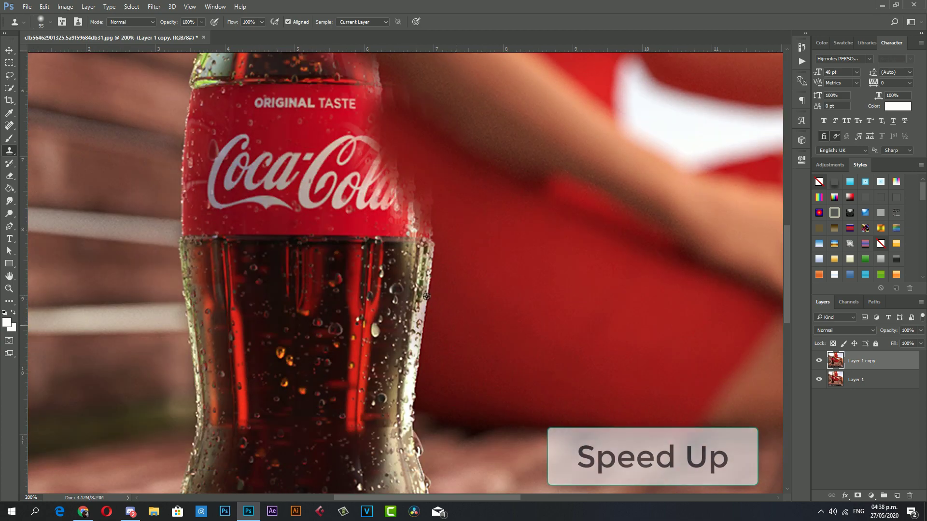
pyautogui.scroll(-5, 407, 276)
pyautogui.moveTo(425, 313)
pyautogui.mouseDown()
pyautogui.moveTo(400, 203)
pyautogui.moveTo(405, 348)
pyautogui.moveTo(371, 232)
pyautogui.mouseUp()
pyautogui.scroll(-2, 406, 348)
pyautogui.moveTo(367, 183)
pyautogui.mouseDown()
pyautogui.moveTo(410, 333)
pyautogui.moveTo(377, 292)
pyautogui.mouseUp()
pyautogui.scroll(-2, 463, 314)
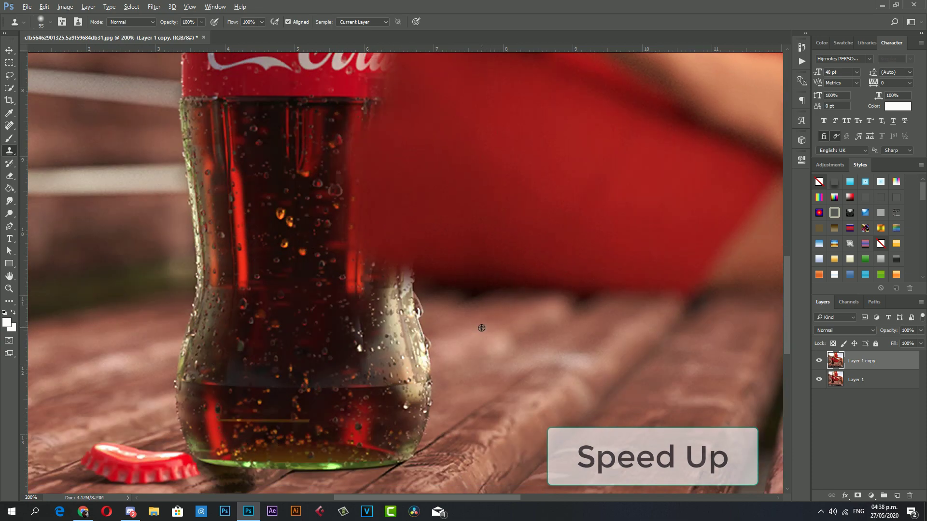
pyautogui.moveTo(444, 352)
pyautogui.mouseDown()
pyautogui.moveTo(377, 270)
pyautogui.moveTo(425, 396)
pyautogui.moveTo(463, 424)
pyautogui.mouseUp()
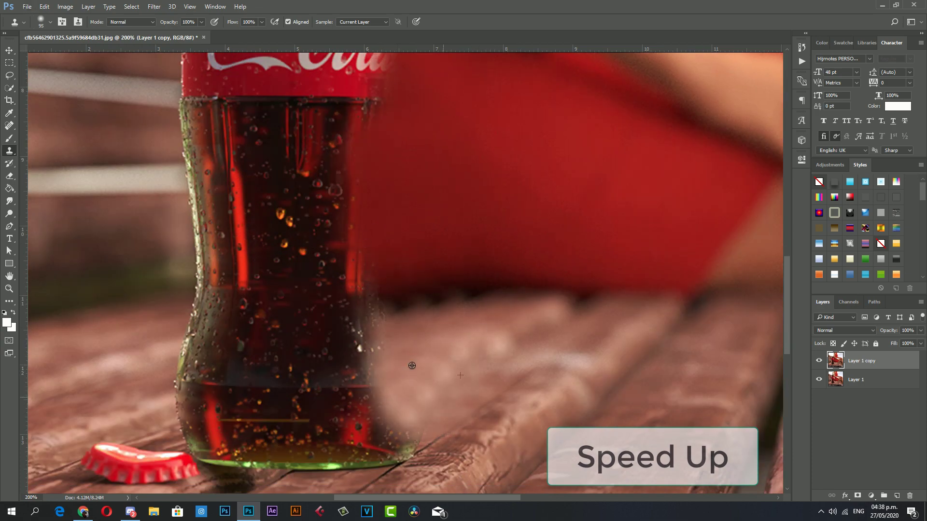
pyautogui.scroll(8, 428, 371)
pyautogui.moveTo(429, 371); pyautogui.dragTo(338, 251)
pyautogui.scroll(3, 400, 193)
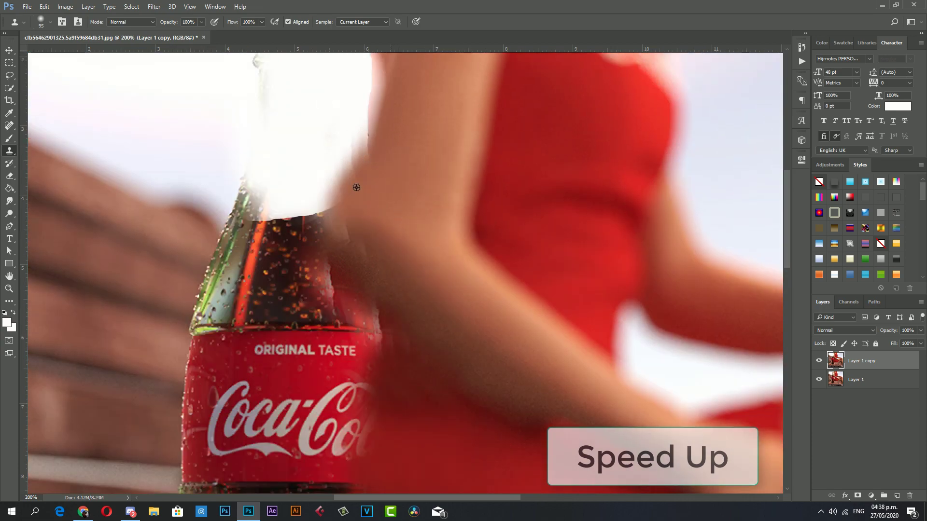
pyautogui.moveTo(348, 193); pyautogui.dragTo(420, 285)
pyautogui.scroll(1, 477, 261)
pyautogui.press('z')
pyautogui.moveTo(300, 265); pyautogui.dragTo(217, 289)
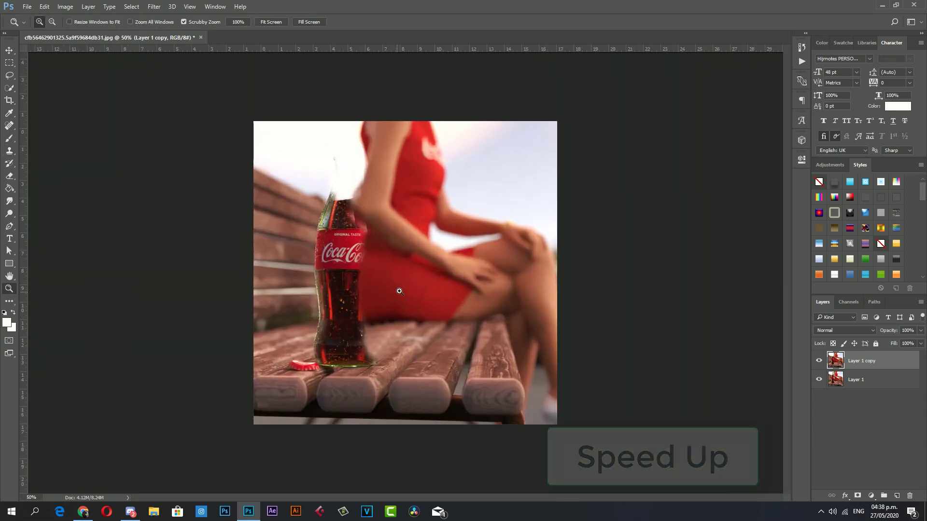
# - Duplicate Layer 1 as Layer 1 copy 2 at the top of the stack and zoom to the bottle base
pyautogui.click(848, 380)
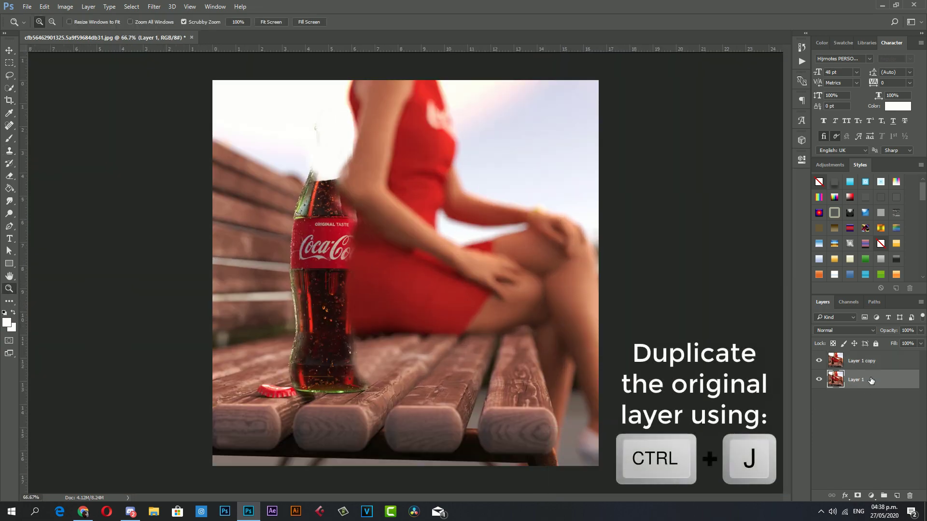
pyautogui.hotkey('ctrl', 'j')
pyautogui.moveTo(895, 380); pyautogui.dragTo(907, 358)
pyautogui.click(363, 212)
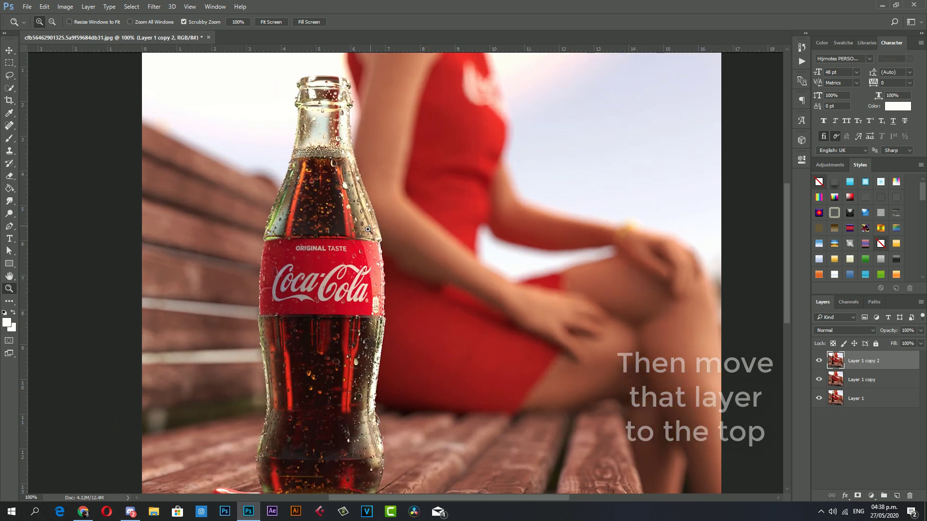
pyautogui.scroll(-5, 338, 290)
pyautogui.click(313, 362)
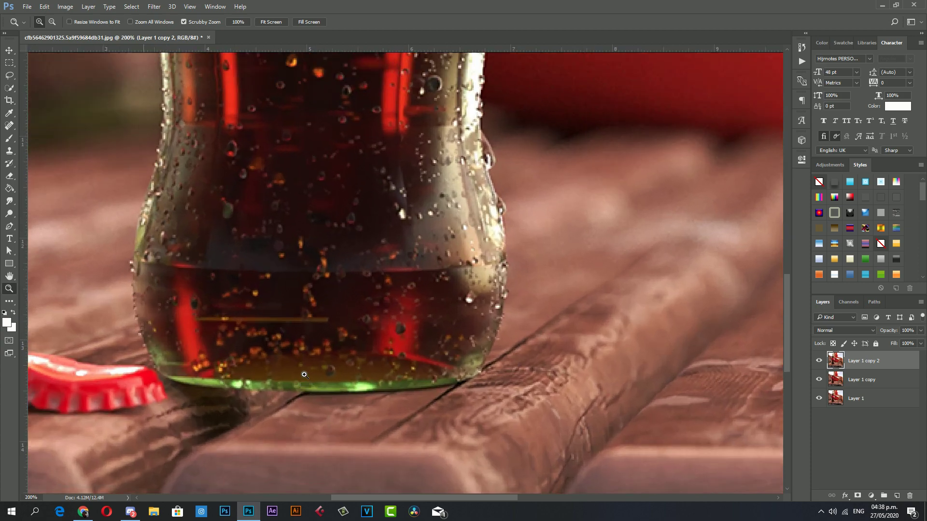
pyautogui.scroll(1, 337, 357)
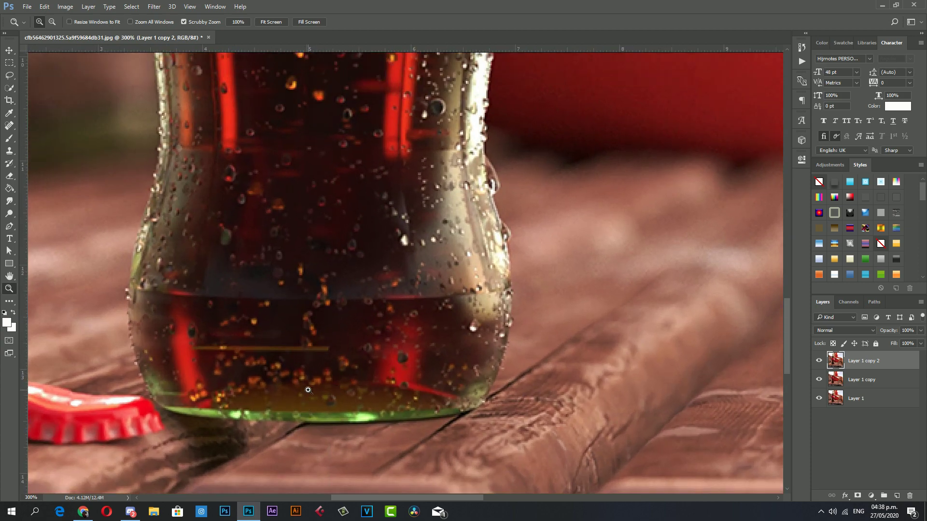
# - Start a pen path along the bottle's bottom edge and trace it up the right side
pyautogui.press('p')
pyautogui.click(178, 414)
pyautogui.moveTo(364, 421); pyautogui.dragTo(438, 420)
pyautogui.click(479, 407)
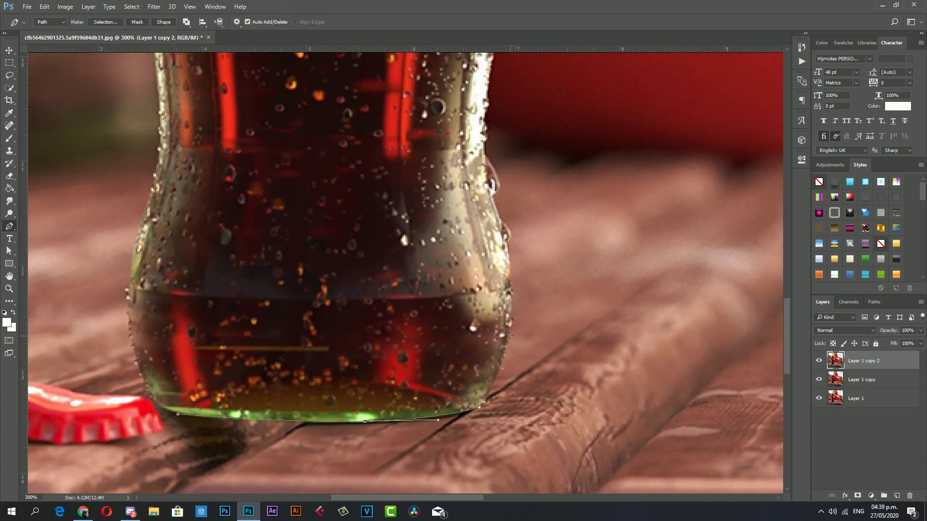
pyautogui.click(509, 334)
pyautogui.scroll(2, 508, 319)
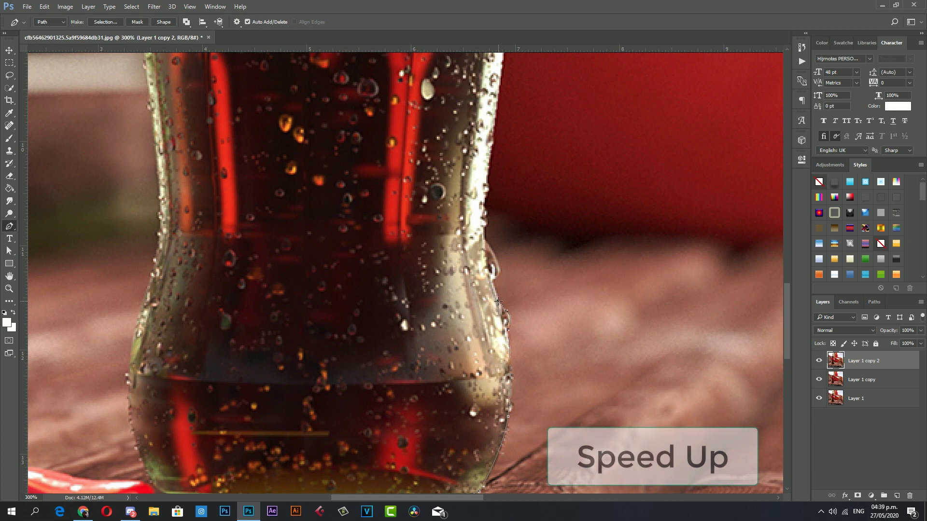
pyautogui.scroll(1, 499, 301)
pyautogui.click(484, 277)
pyautogui.scroll(1, 483, 290)
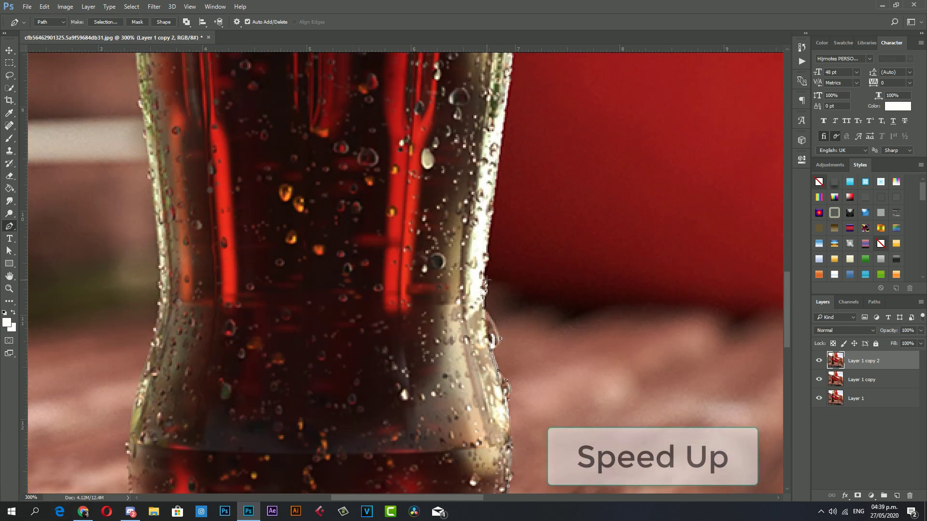
pyautogui.scroll(2, 487, 279)
pyautogui.scroll(5, 516, 261)
pyautogui.scroll(3, 509, 289)
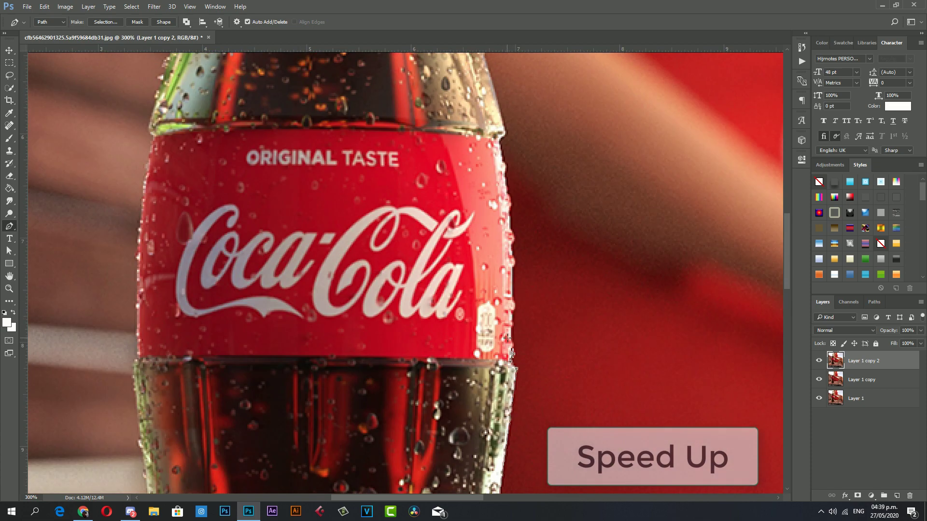
pyautogui.scroll(3, 512, 246)
pyautogui.scroll(3, 504, 290)
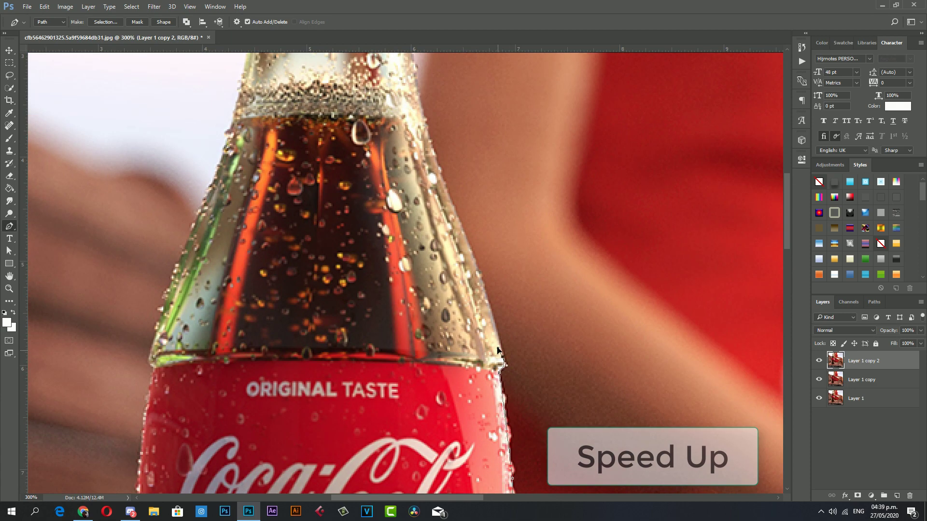
pyautogui.scroll(2, 502, 299)
pyautogui.click(477, 328)
pyautogui.click(463, 293)
pyautogui.click(449, 261)
pyautogui.hotkey('ctrl', 'z')
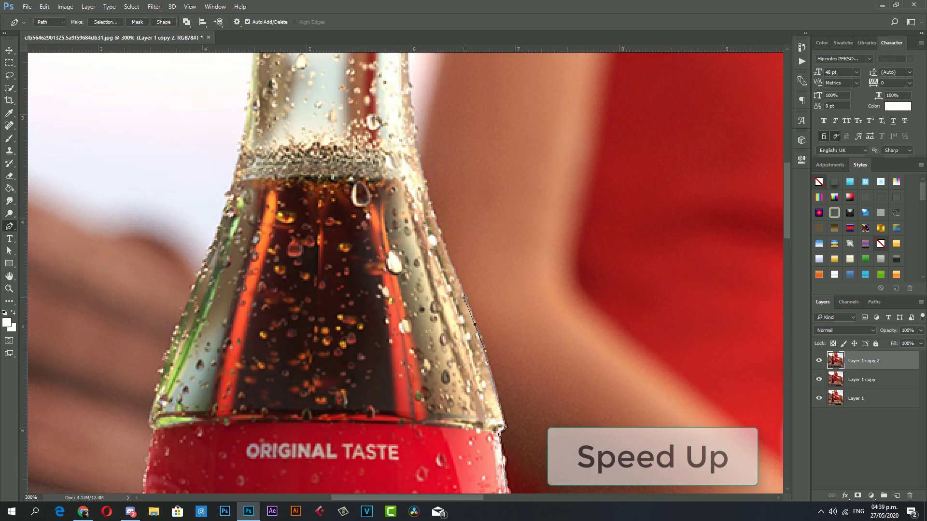
# - Continue the path up the neck's right edge, over the rim and down the neck's left side
pyautogui.scroll(4, 463, 298)
pyautogui.click(421, 325)
pyautogui.click(415, 298)
pyautogui.scroll(3, 415, 298)
pyautogui.click(408, 339)
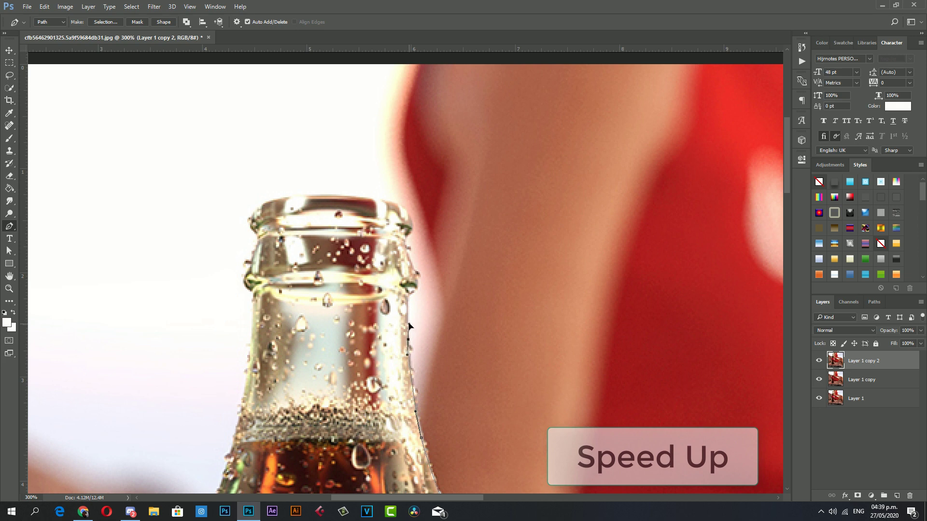
pyautogui.click(409, 323)
pyautogui.click(409, 295)
pyautogui.moveTo(380, 200); pyautogui.dragTo(346, 194)
pyautogui.click(259, 208)
pyautogui.moveTo(252, 219); pyautogui.dragTo(257, 236)
# - Trace the path down the bottle's left edge to its lower left corner
pyautogui.click(247, 369)
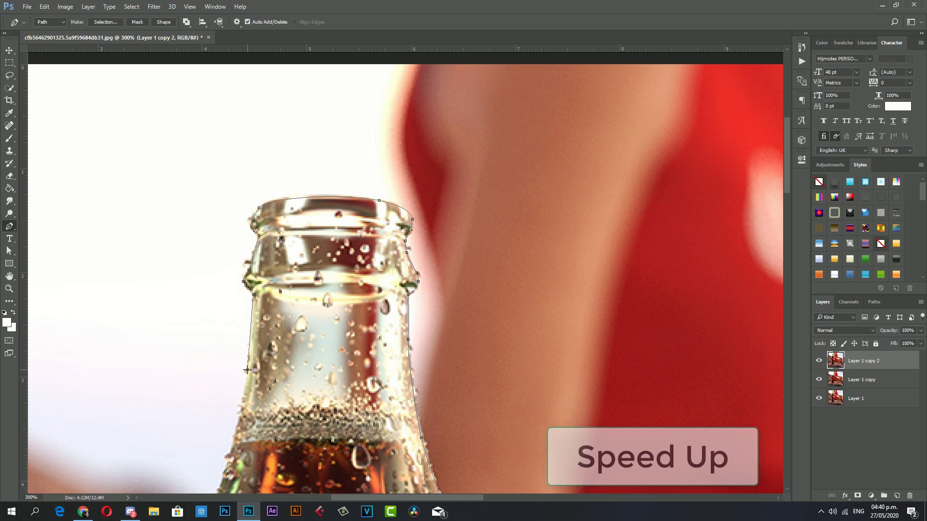
pyautogui.click(242, 402)
pyautogui.scroll(-3, 242, 401)
pyautogui.scroll(-3, 196, 400)
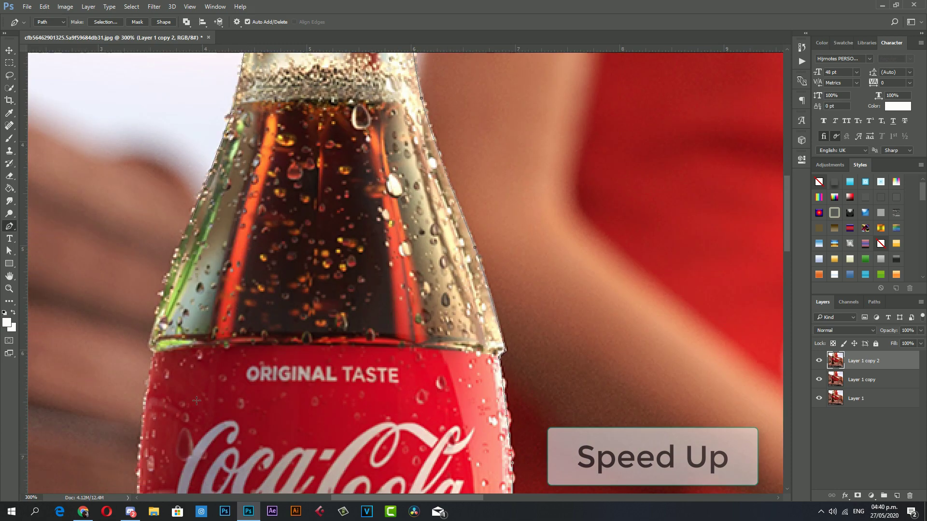
pyautogui.scroll(-2, 145, 314)
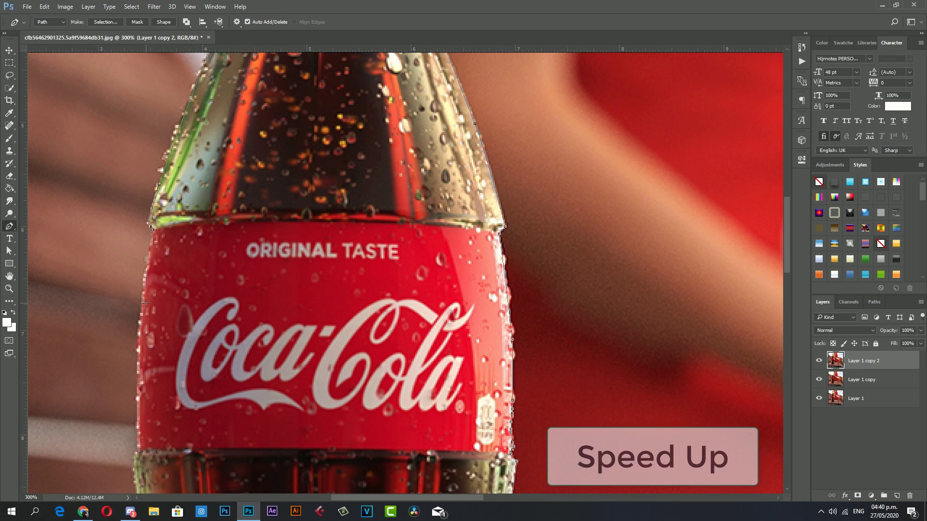
pyautogui.scroll(-2, 138, 342)
pyautogui.click(135, 356)
pyautogui.scroll(-1, 135, 356)
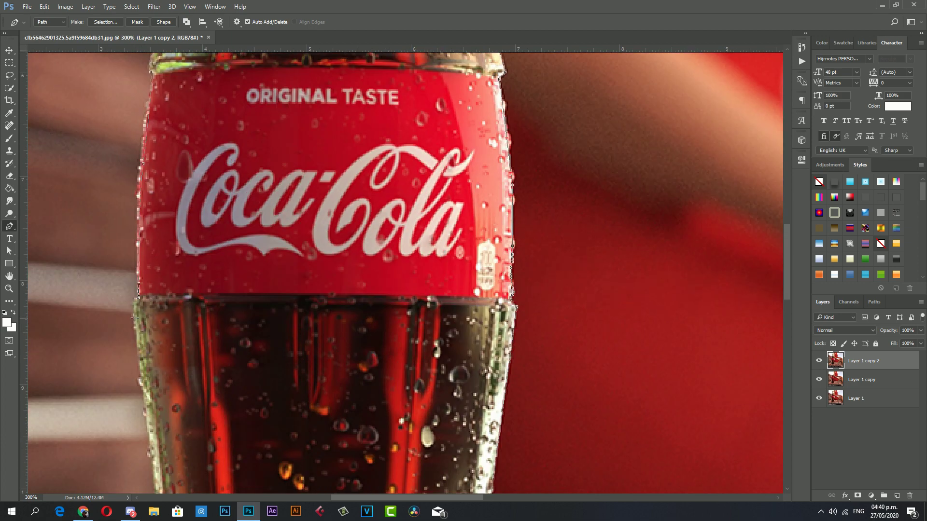
pyautogui.click(136, 335)
pyautogui.scroll(-3, 136, 335)
pyautogui.click(151, 318)
pyautogui.scroll(-2, 151, 318)
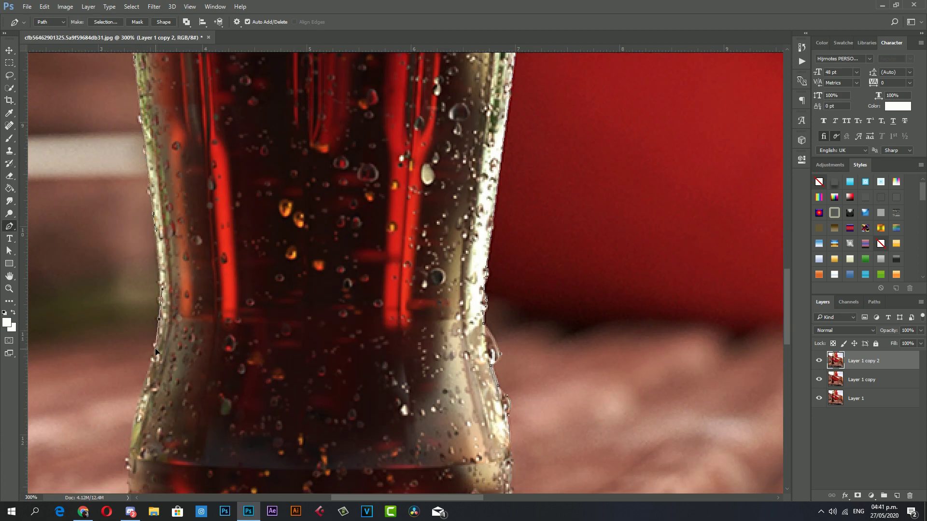
pyautogui.scroll(-1, 156, 351)
pyautogui.scroll(-1, 154, 348)
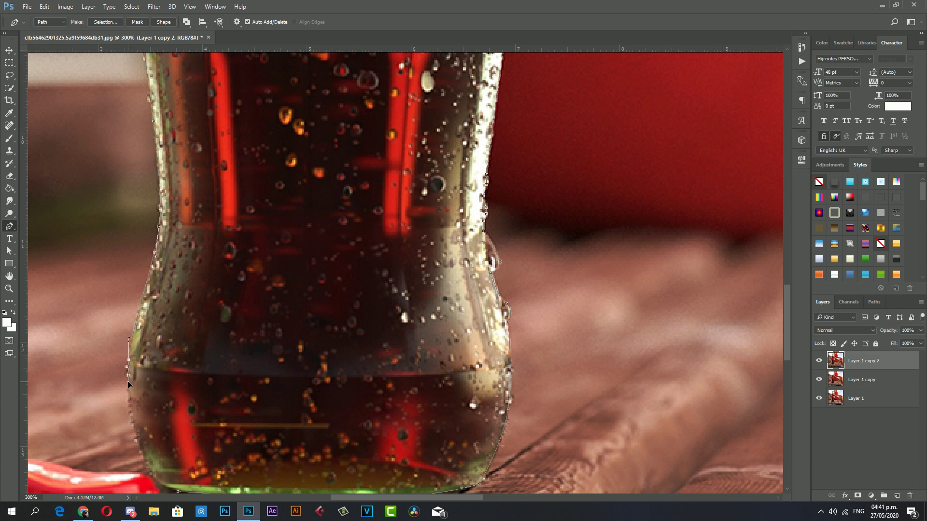
pyautogui.scroll(-2, 128, 381)
pyautogui.click(141, 360)
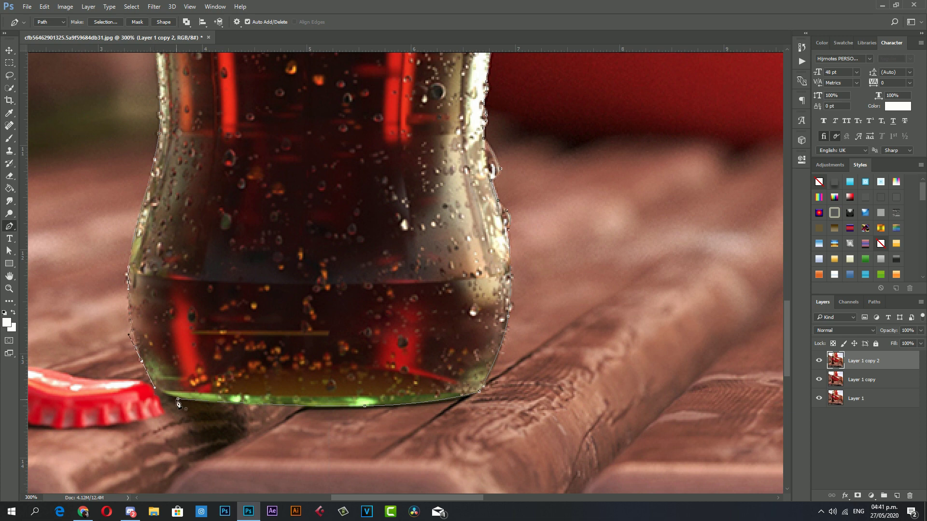
pyautogui.scroll(1, 263, 361)
# - Make a selection from the bottle path, copy it to a new layer, and fit the photo in view
pyautogui.rightClick(311, 65)
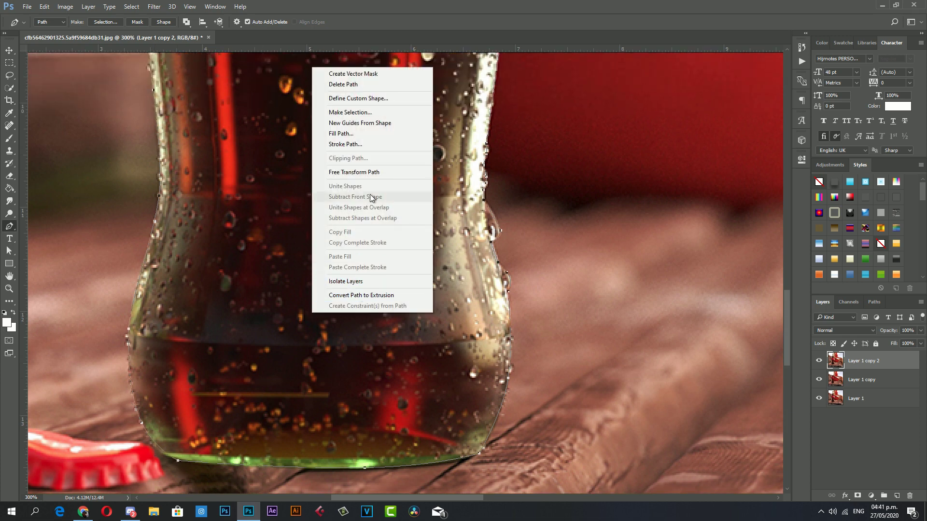
pyautogui.click(370, 110)
pyautogui.click(513, 150)
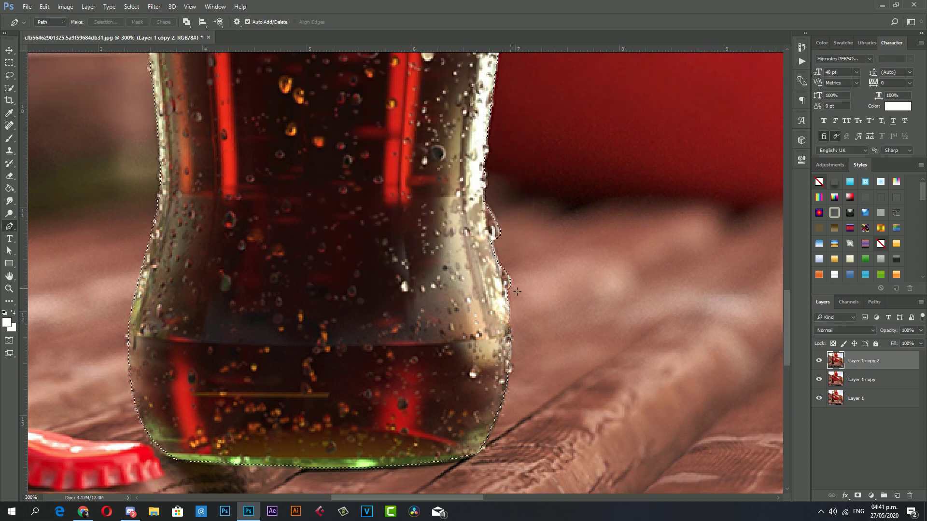
pyautogui.hotkey('ctrl', 'j')
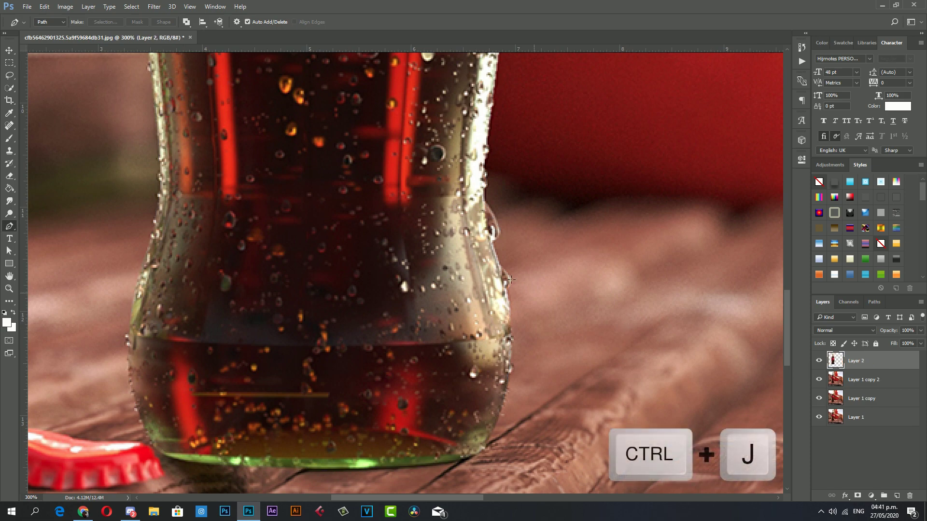
pyautogui.press('z')
pyautogui.hotkey('ctrl', '1')
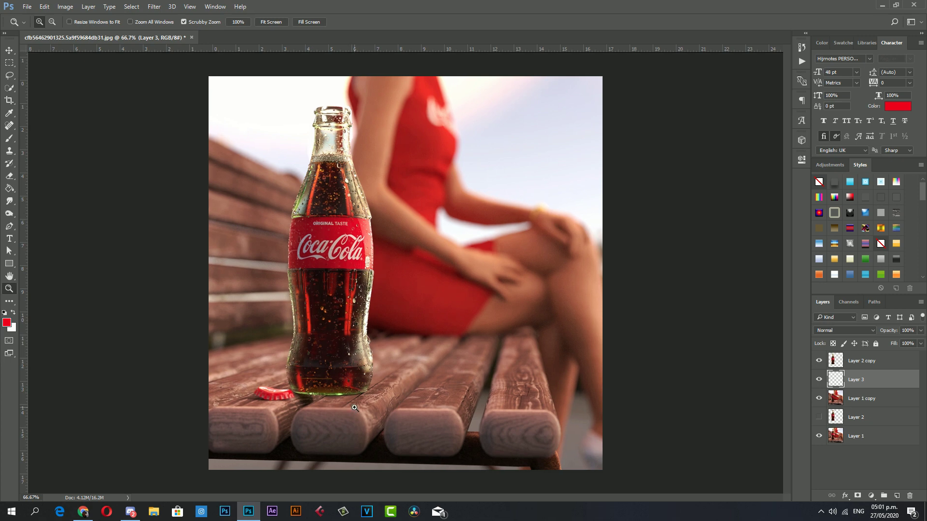
# - Paint a red brush line along the bottle's base on the bench, then zoom back out
pyautogui.doubleClick(355, 409)
pyautogui.click(9, 139)
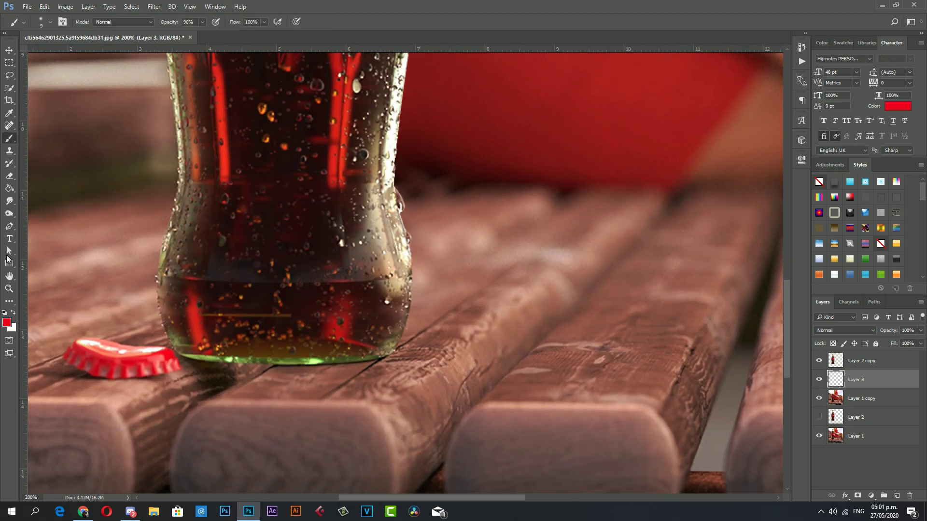
pyautogui.click(7, 323)
pyautogui.click(762, 119)
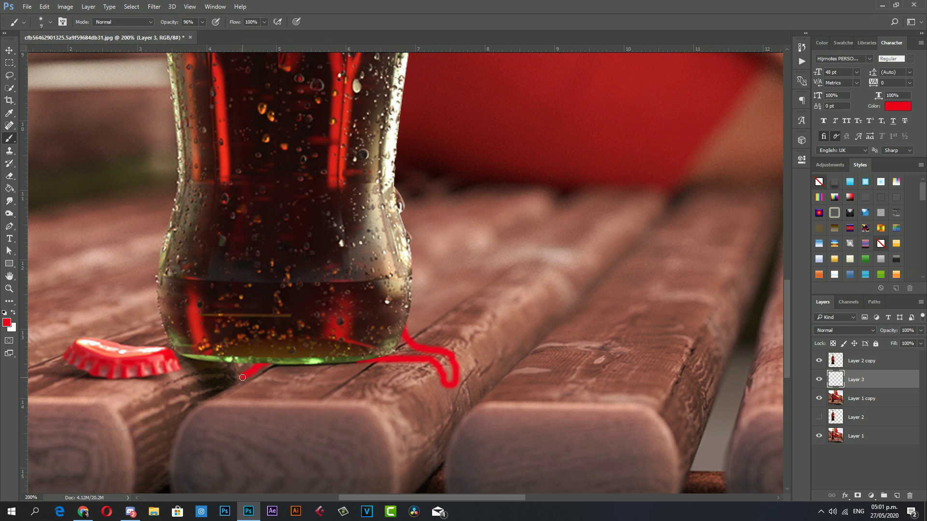
pyautogui.moveTo(234, 379); pyautogui.dragTo(216, 378)
pyautogui.press('z')
pyautogui.moveTo(306, 315); pyautogui.dragTo(355, 316)
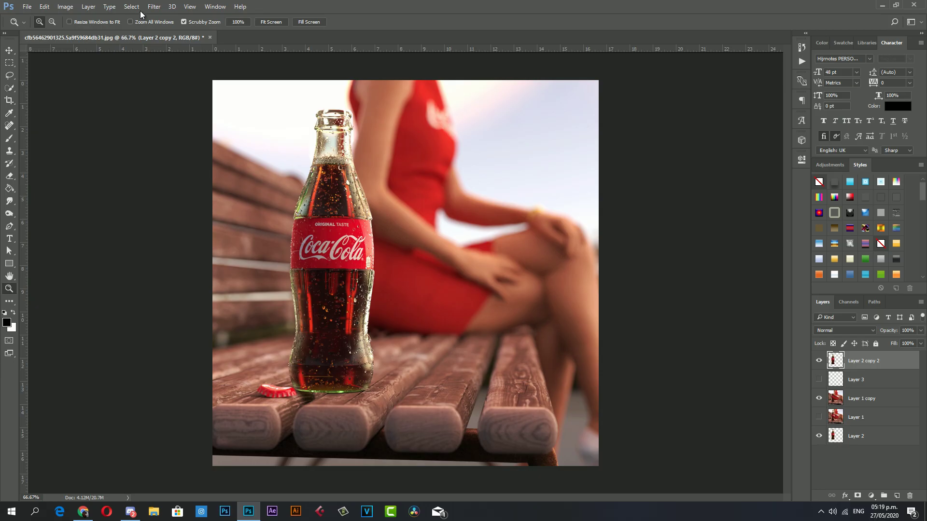
# - In Liquify, bulge the bottle's lower right side with a 114 brush, smooth its right edge, and apply
pyautogui.click(154, 7)
pyautogui.click(165, 80)
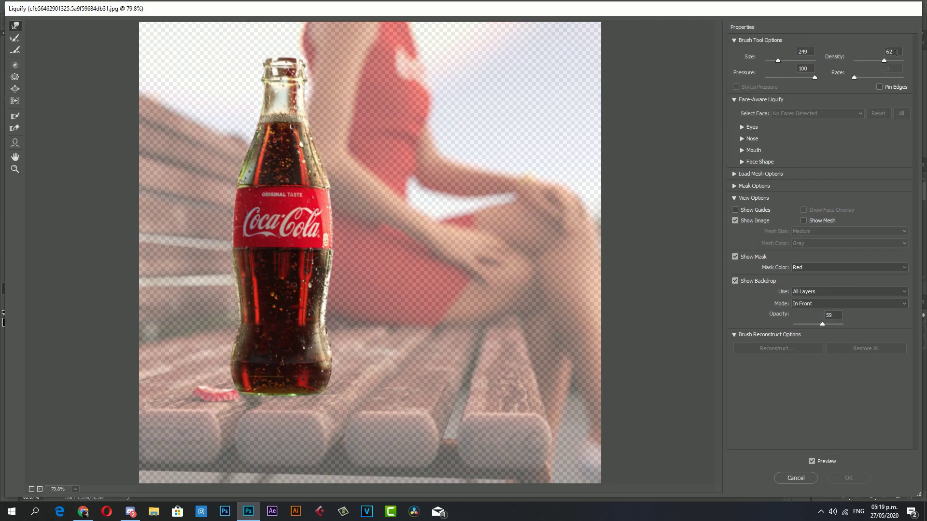
pyautogui.click(775, 60)
pyautogui.moveTo(316, 378); pyautogui.dragTo(341, 381)
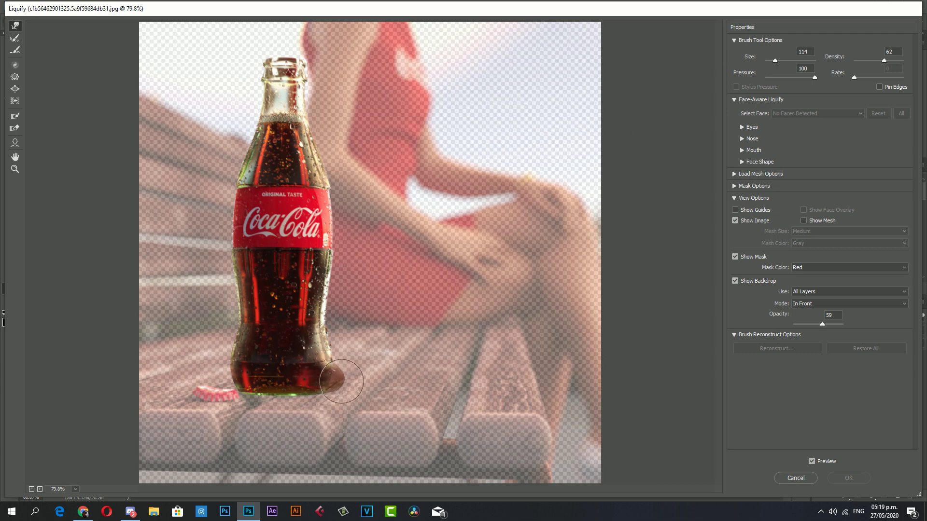
pyautogui.moveTo(341, 383); pyautogui.dragTo(343, 384)
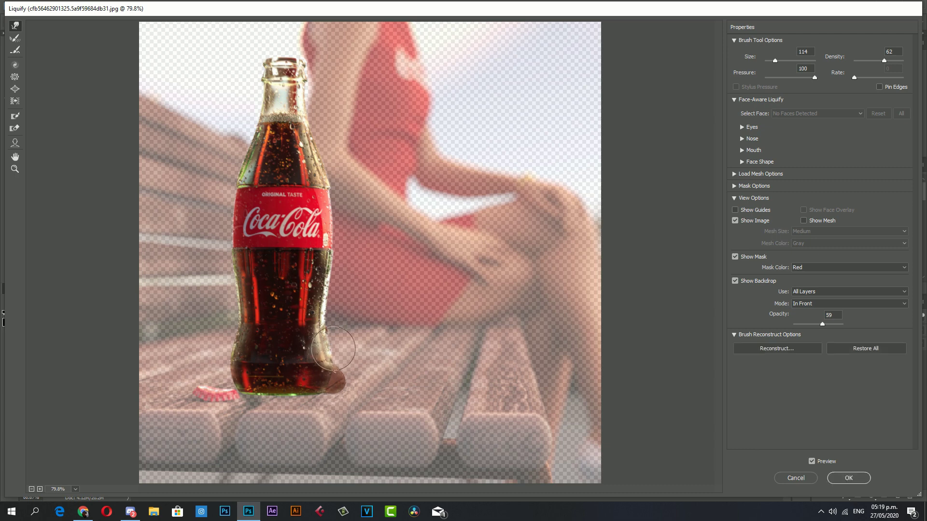
pyautogui.moveTo(333, 349); pyautogui.dragTo(337, 352)
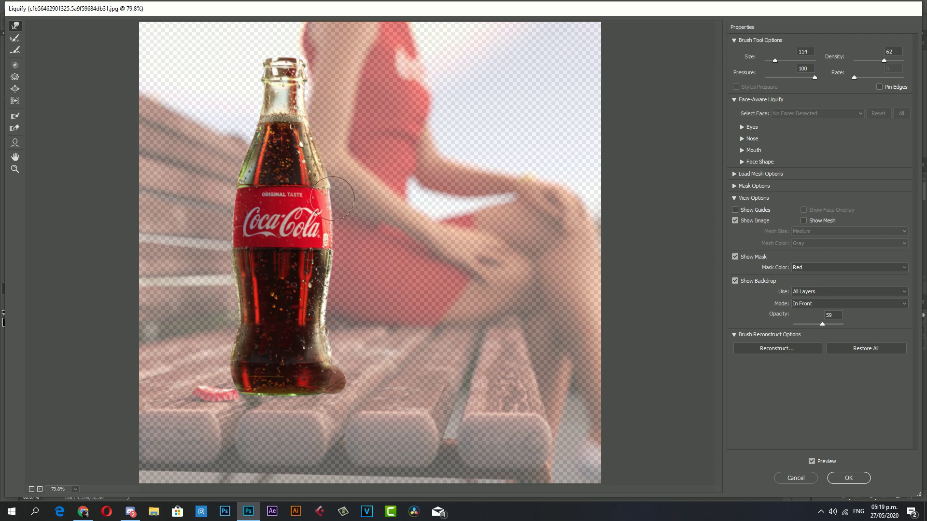
pyautogui.moveTo(336, 248)
pyautogui.mouseDown()
pyautogui.moveTo(329, 262)
pyautogui.moveTo(333, 235)
pyautogui.mouseUp()
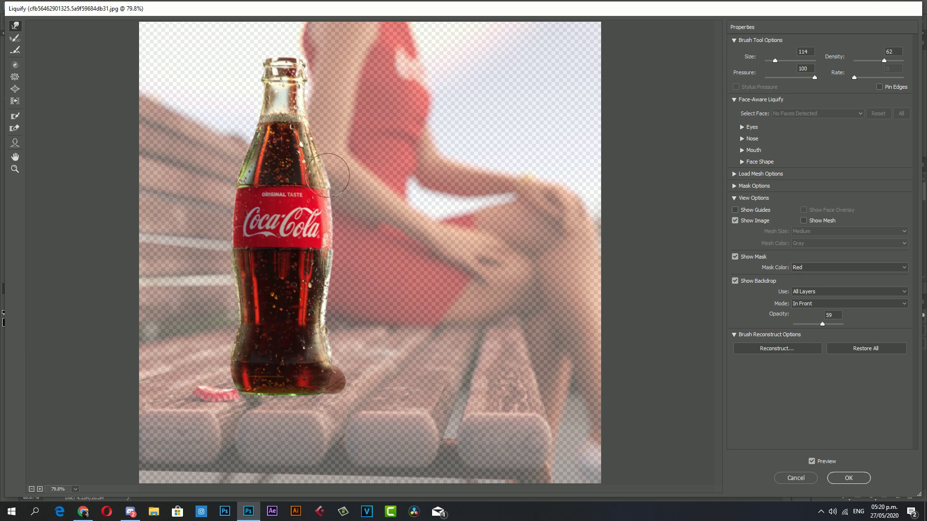
pyautogui.moveTo(315, 69); pyautogui.dragTo(305, 88)
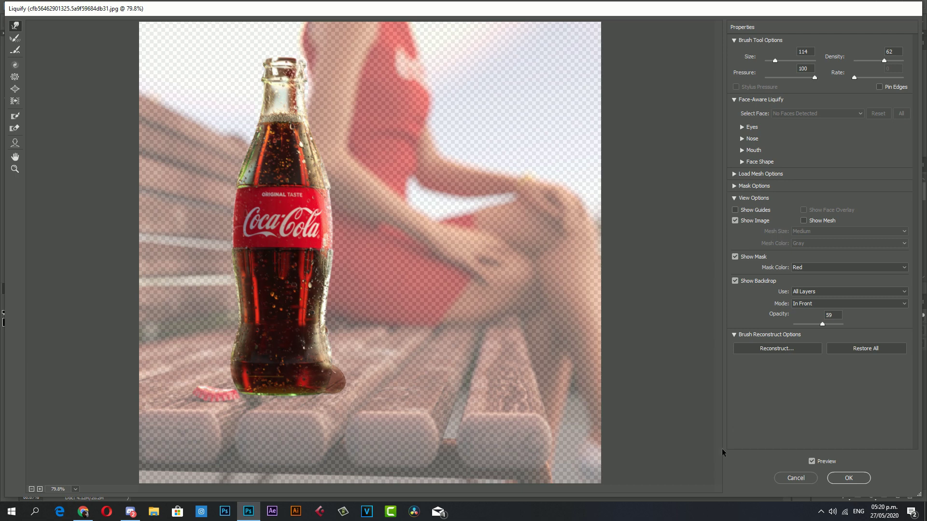
pyautogui.click(830, 477)
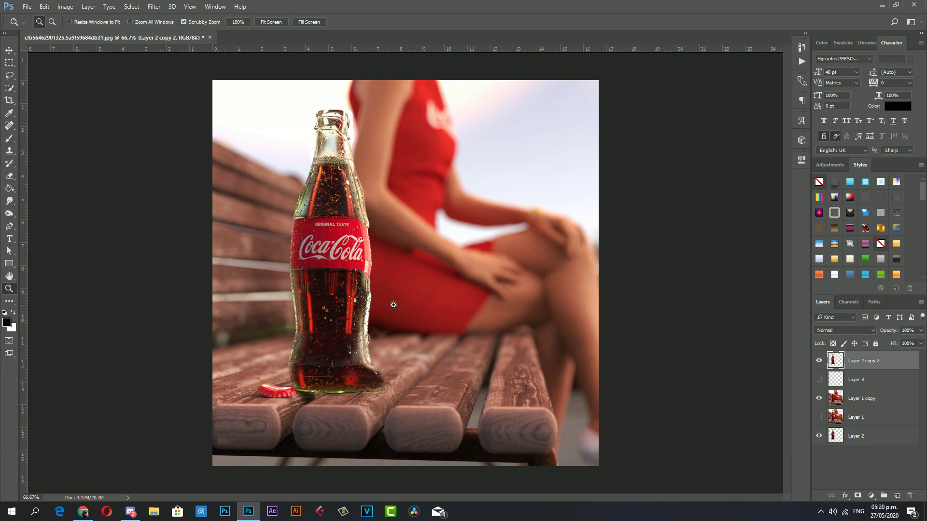
# - Reopen Liquify, undo a trial neck stroke, nudge the bottle's outline, and apply the warp
pyautogui.click(152, 7)
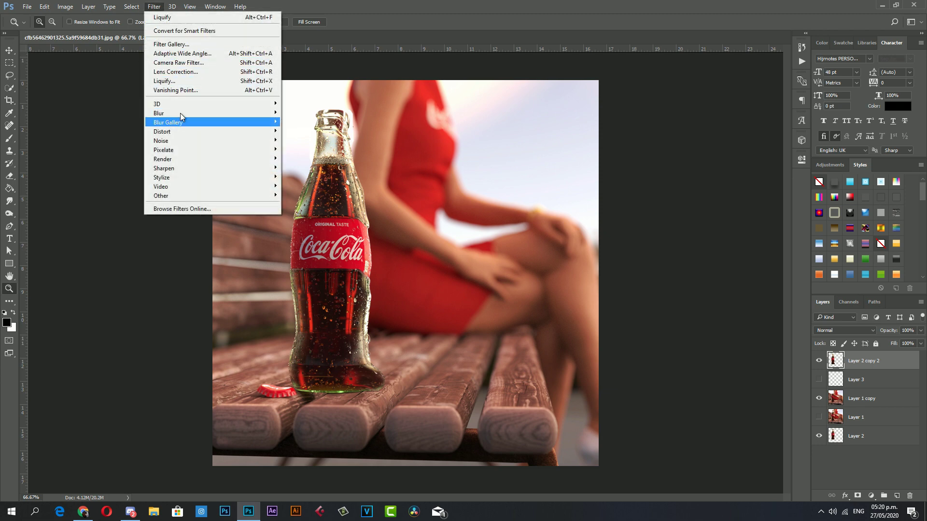
pyautogui.click(188, 83)
pyautogui.hotkey('ctrl', 'shift', 'x')
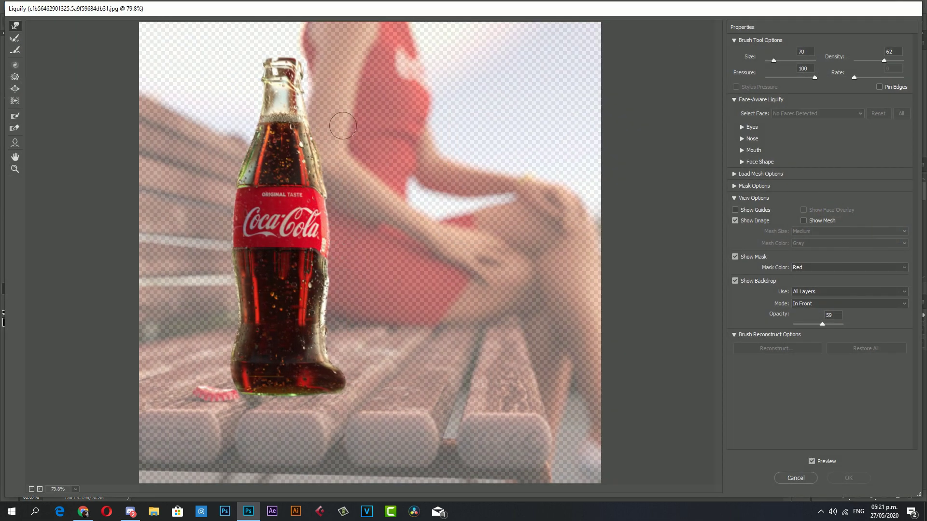
pyautogui.moveTo(296, 48); pyautogui.dragTo(300, 54)
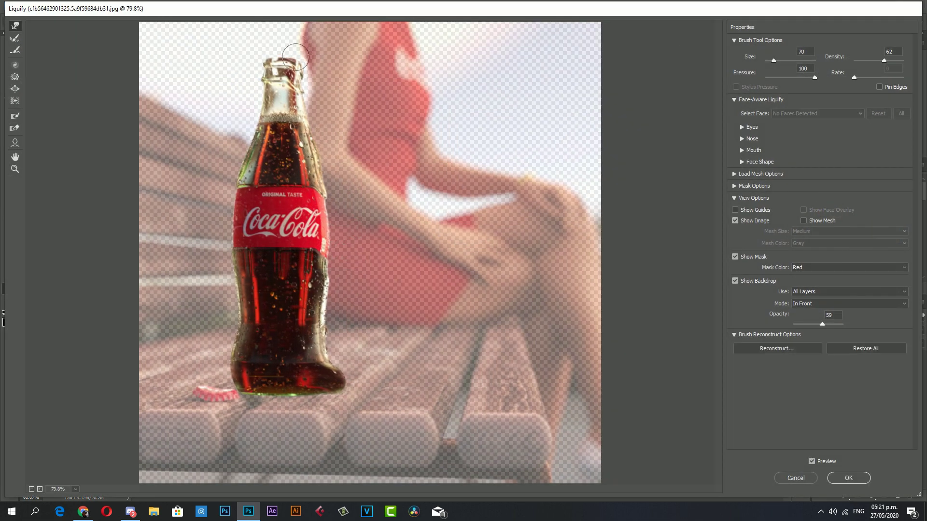
pyautogui.hotkey('ctrl', 'z')
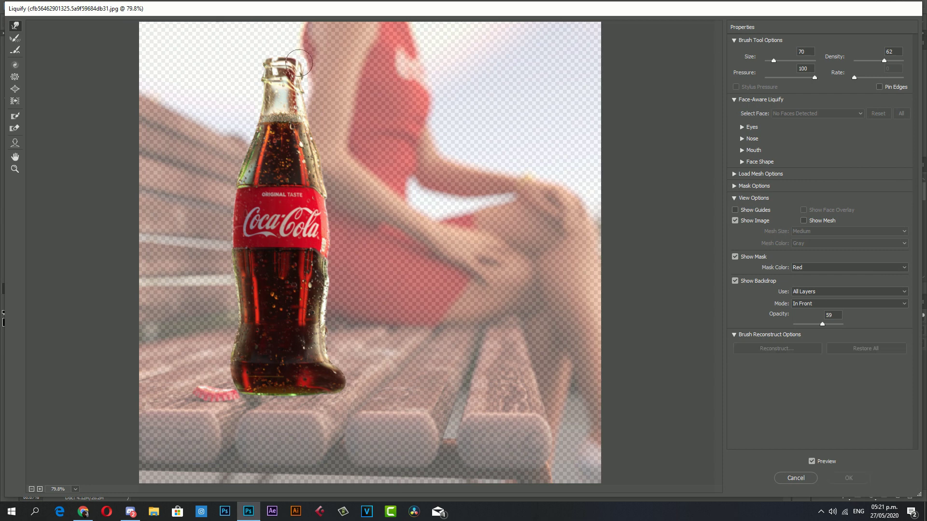
pyautogui.click(299, 66)
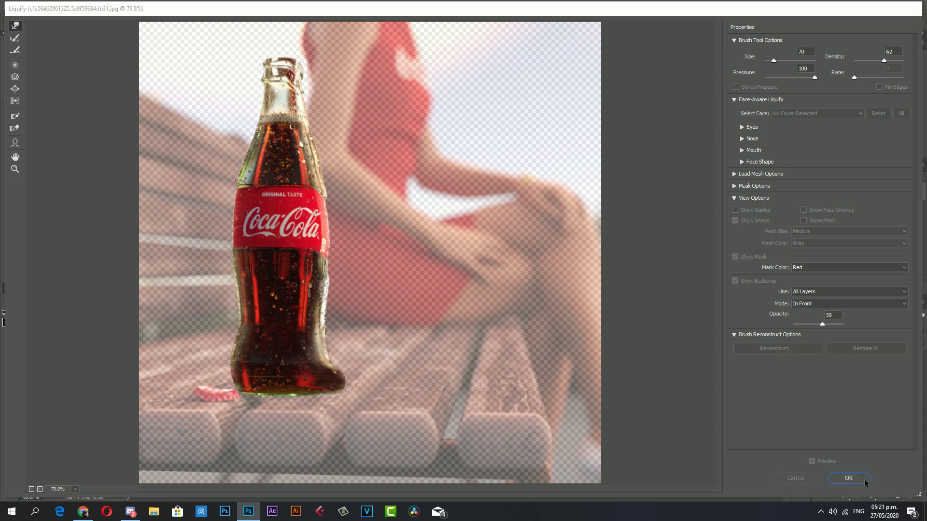
pyautogui.click(848, 479)
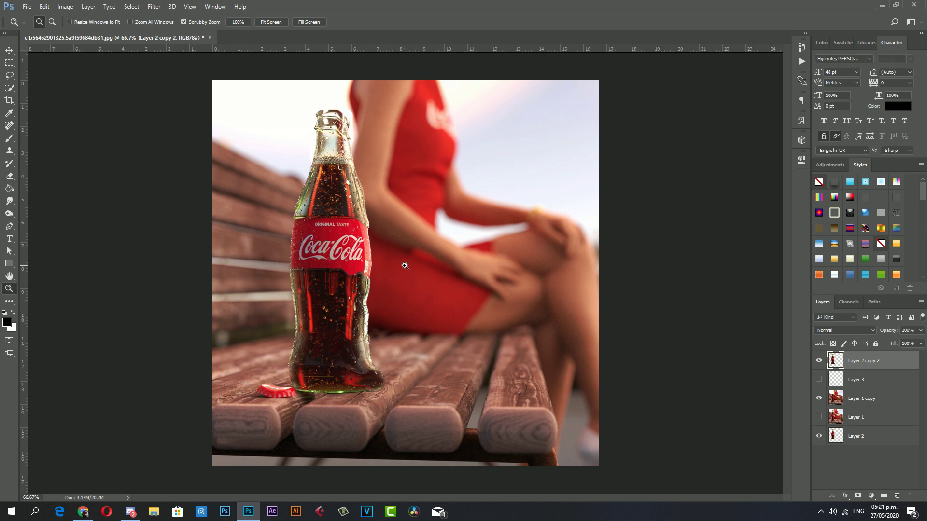
pyautogui.scroll(2, 405, 265)
pyautogui.scroll(-3, 425, 244)
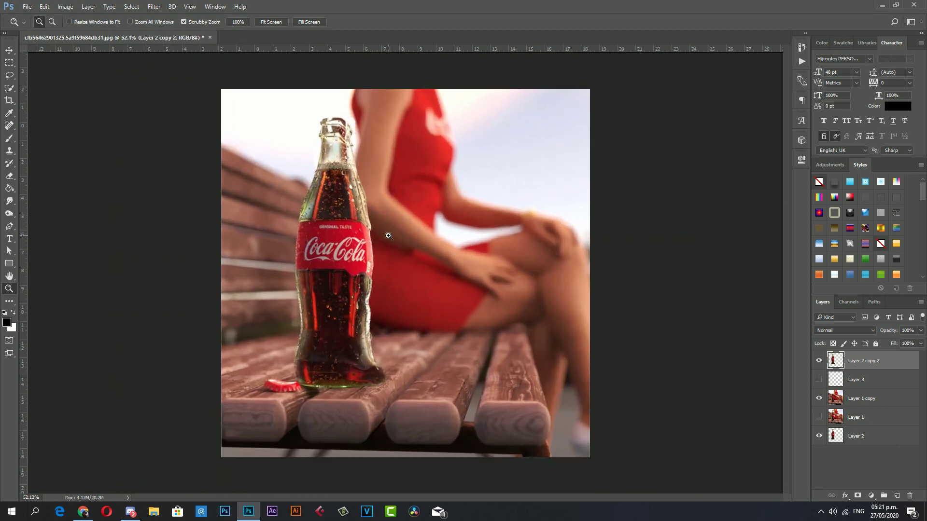
pyautogui.scroll(2, 388, 236)
pyautogui.scroll(-1, 374, 328)
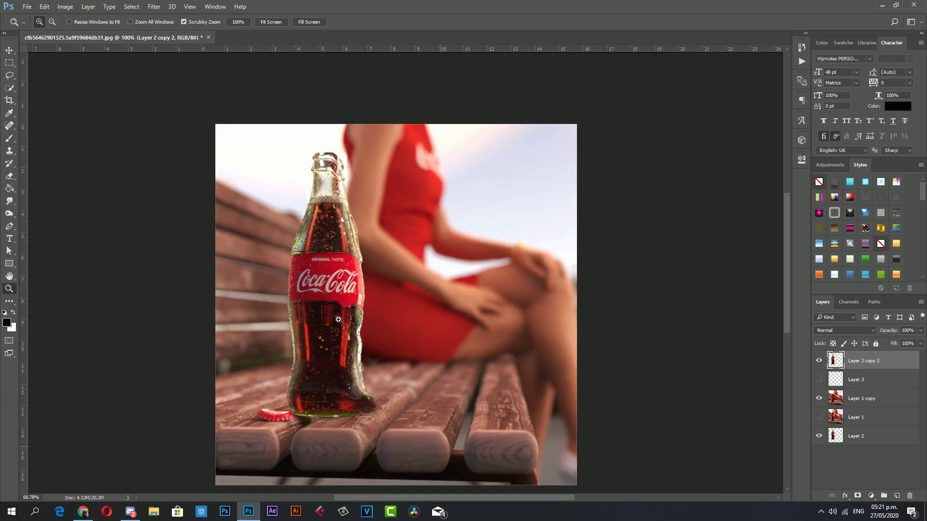
pyautogui.scroll(1, 341, 303)
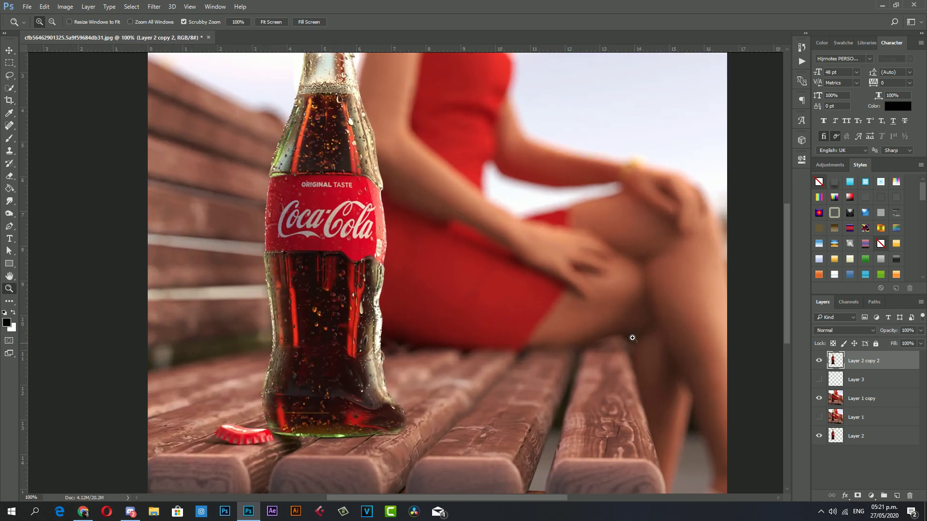
pyautogui.click(154, 6)
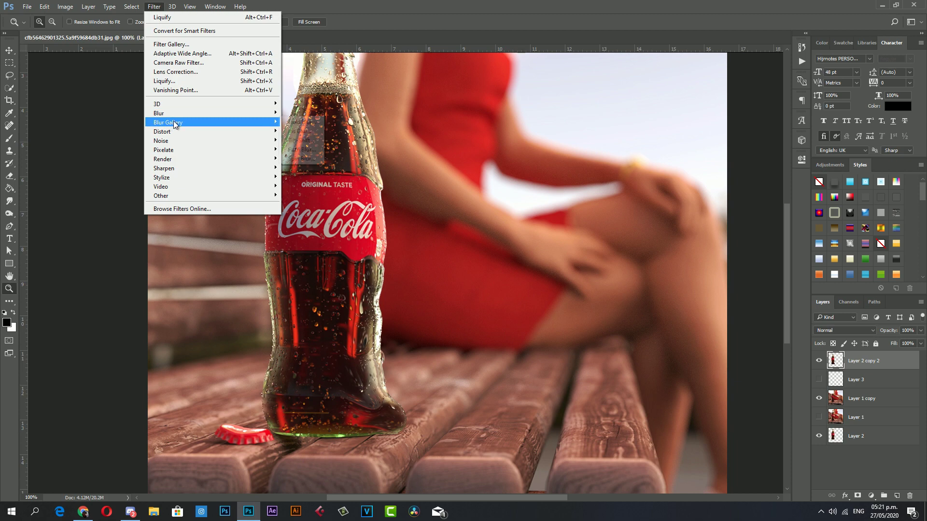
pyautogui.click(178, 85)
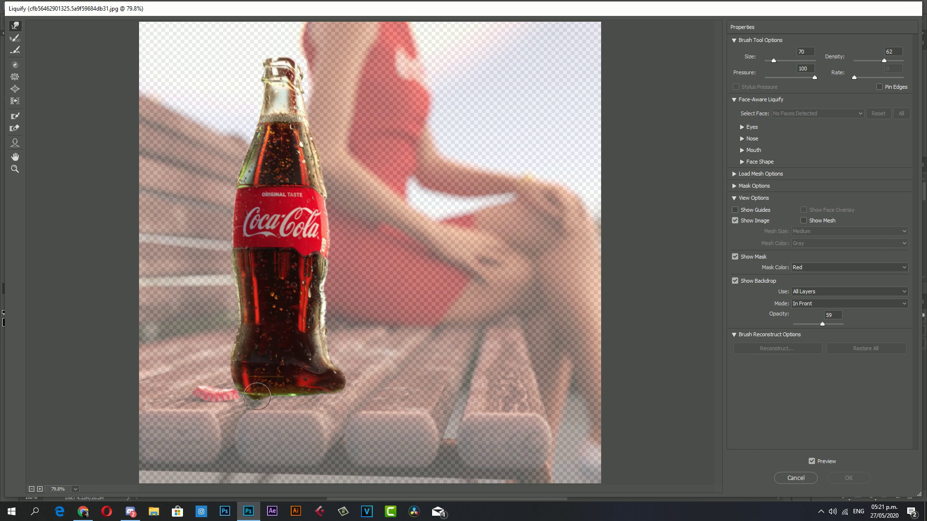
pyautogui.click(849, 479)
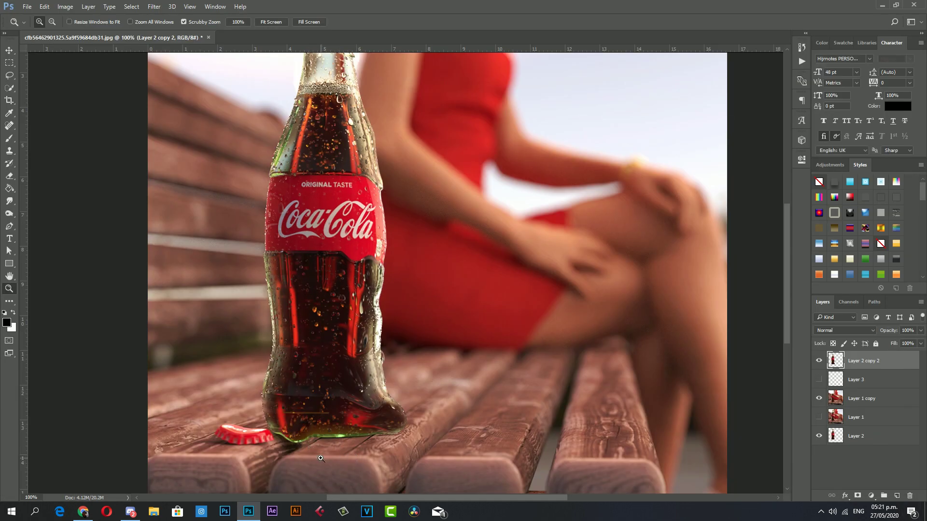
pyautogui.click(154, 6)
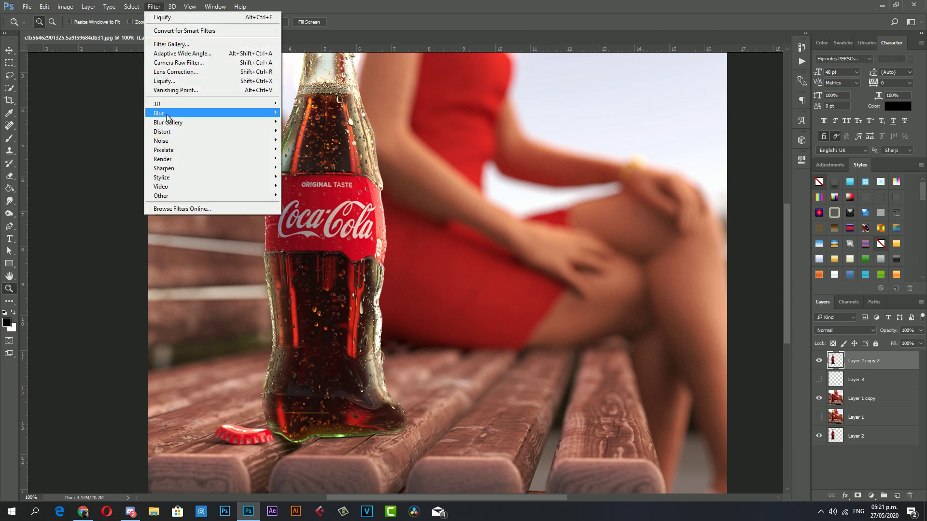
# - Run Liquify again to warp the bottle's base near the bench and apply it
pyautogui.click(170, 82)
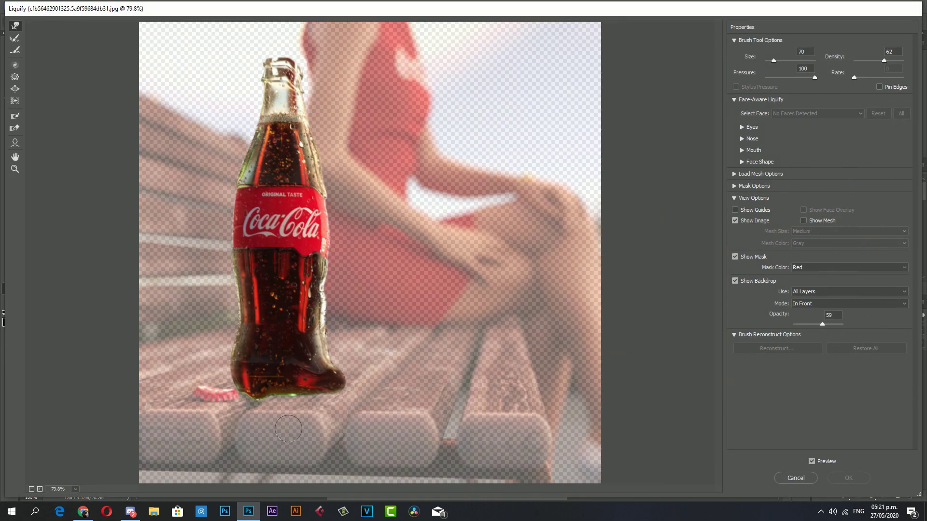
pyautogui.moveTo(256, 372); pyautogui.dragTo(264, 357)
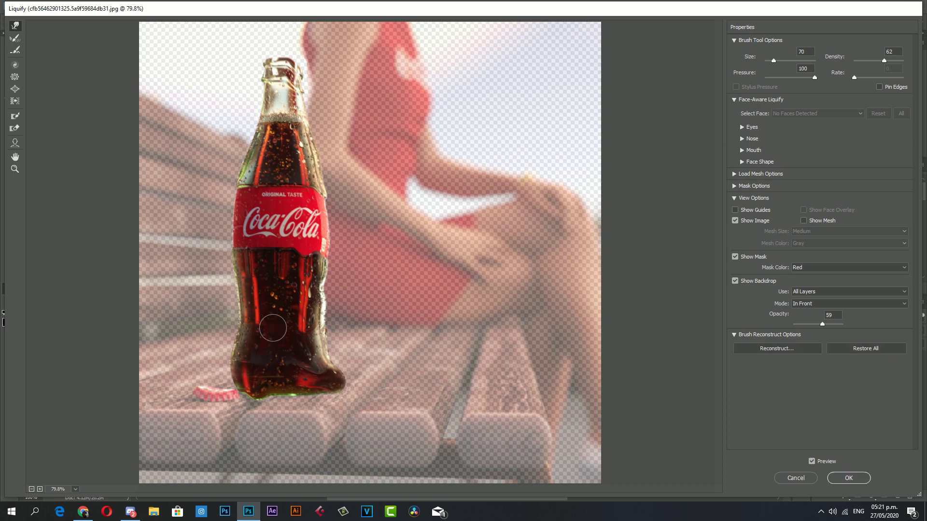
pyautogui.click(848, 478)
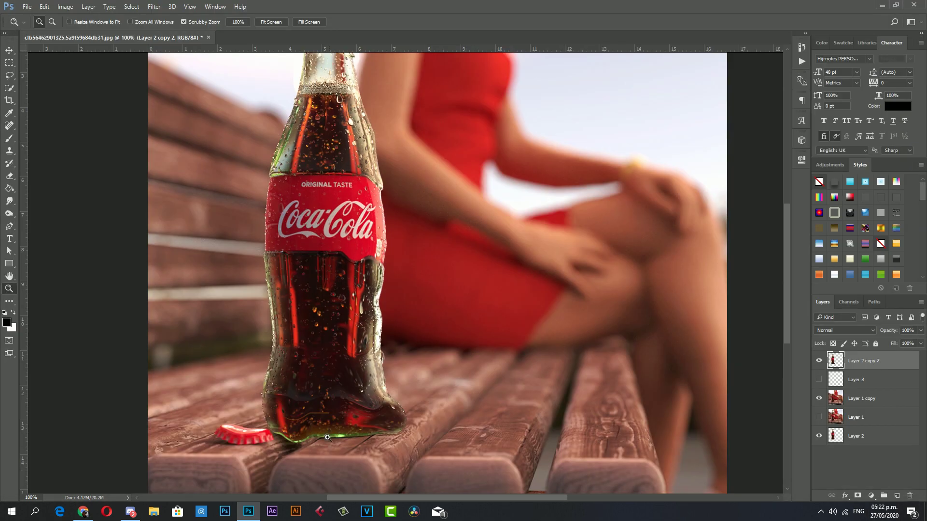
# - Zoom the bottle base to 200% and add an empty Layer 4 above Layer 3
pyautogui.keyDown('alt'); pyautogui.click(418, 351); pyautogui.keyUp('alt')
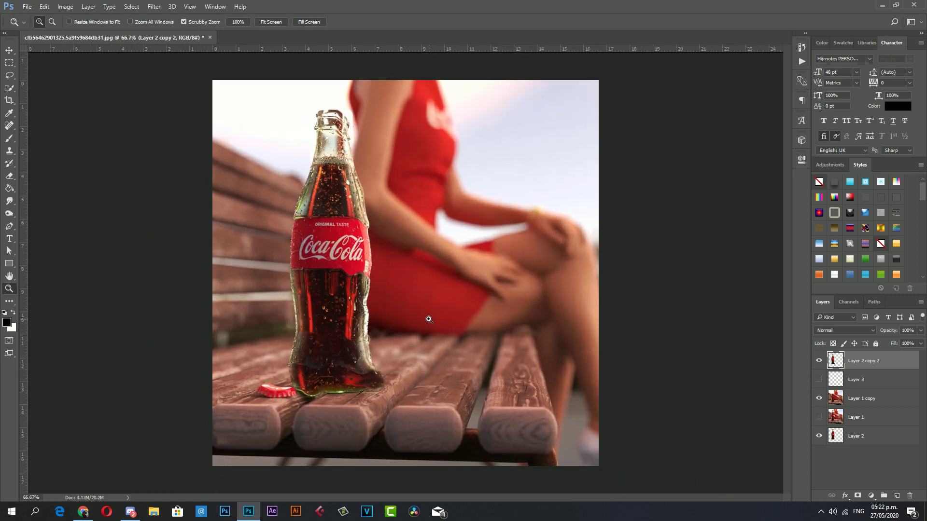
pyautogui.moveTo(353, 339)
pyautogui.mouseDown()
pyautogui.moveTo(354, 301)
pyautogui.moveTo(367, 297)
pyautogui.mouseUp()
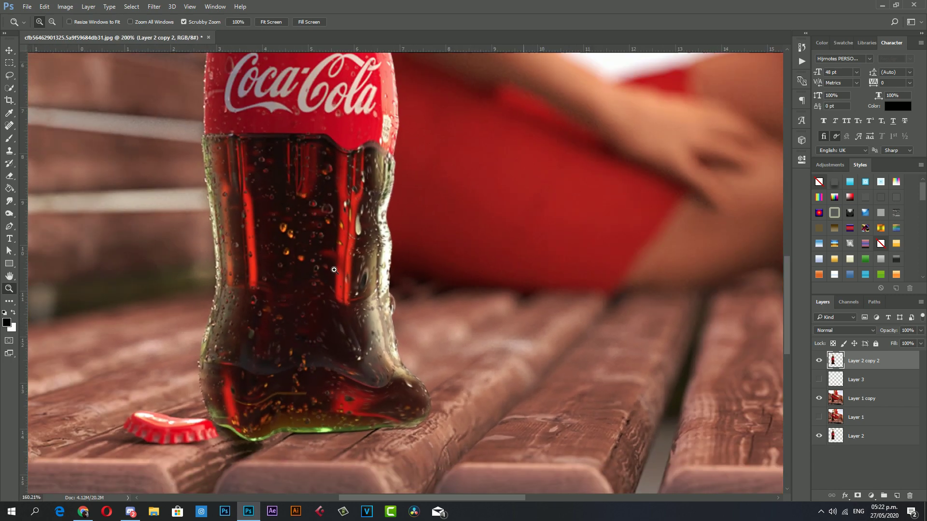
pyautogui.keyDown('alt'); pyautogui.click(374, 294); pyautogui.keyUp('alt')
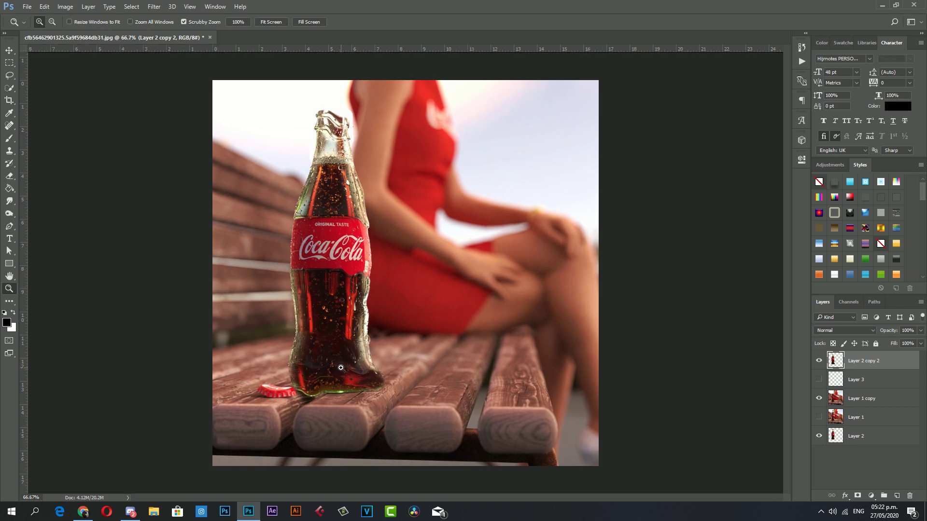
pyautogui.click(341, 368)
pyautogui.moveTo(346, 378); pyautogui.dragTo(372, 447)
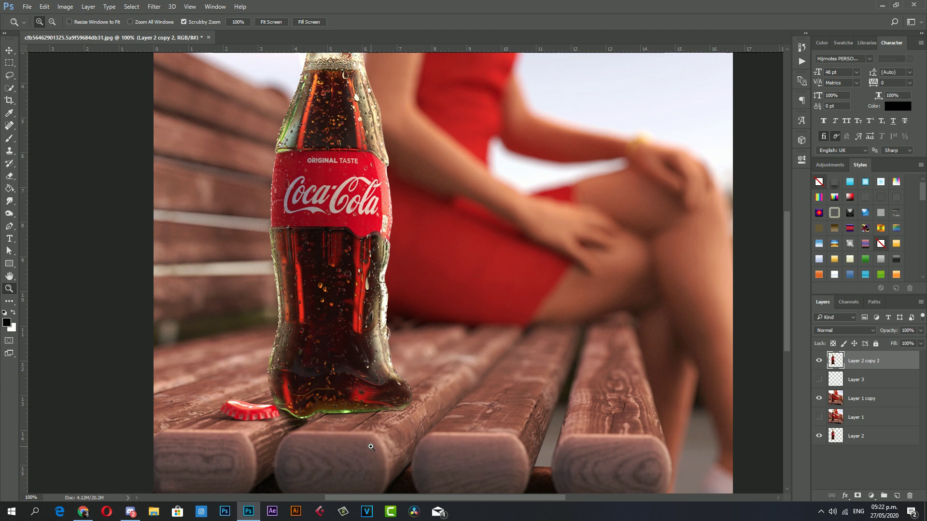
pyautogui.click(372, 447)
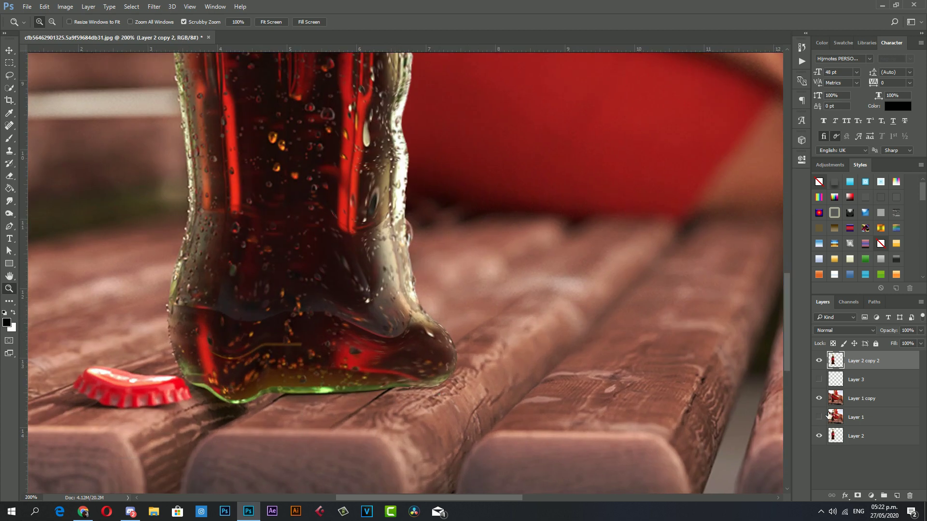
pyautogui.click(861, 381)
pyautogui.click(896, 496)
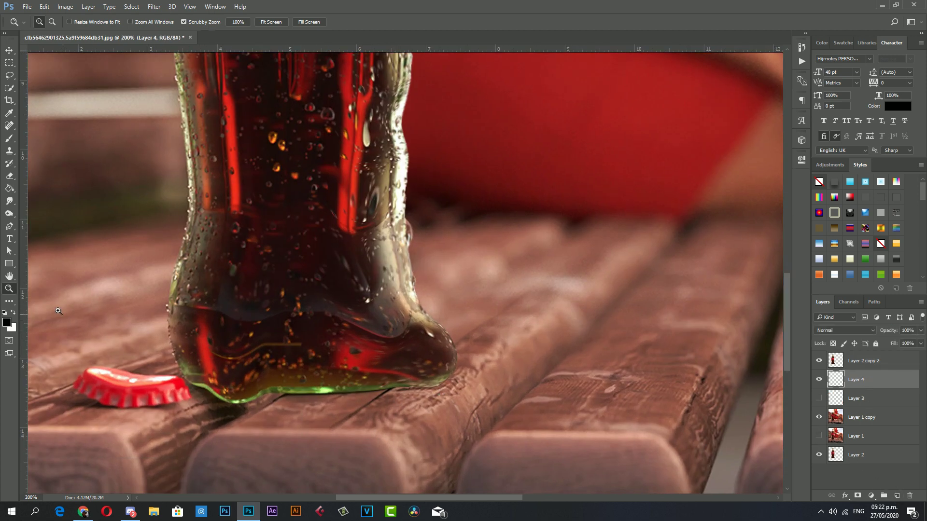
# - Paint a faint soft-brush shadow along the bottle's base
pyautogui.click(9, 138)
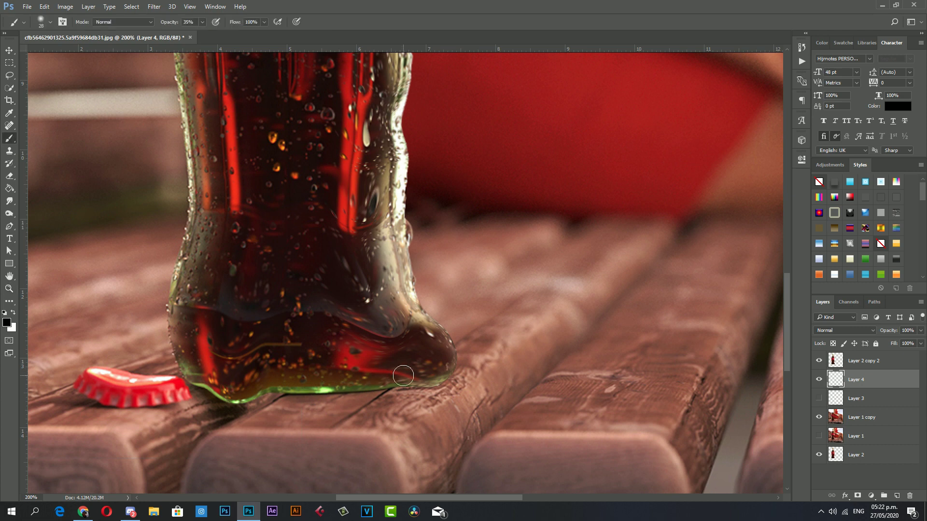
pyautogui.moveTo(387, 380)
pyautogui.mouseDown()
pyautogui.moveTo(433, 379)
pyautogui.moveTo(399, 383)
pyautogui.mouseUp()
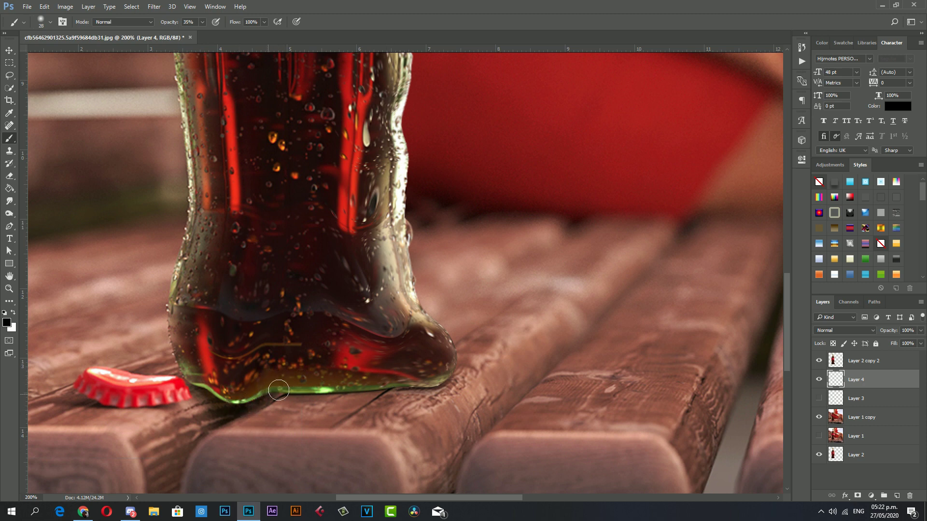
pyautogui.moveTo(284, 380); pyautogui.dragTo(213, 403)
# - Add a new layer clipped to the bottle layer and brush a shadow along its bottom edge
pyautogui.click(839, 366)
pyautogui.click(896, 497)
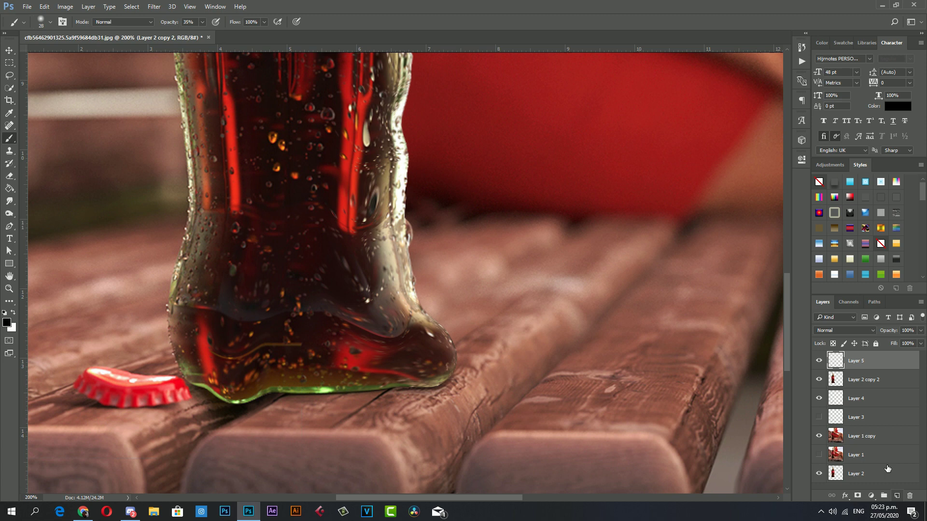
pyautogui.keyDown('alt'); pyautogui.click(872, 371); pyautogui.keyUp('alt')
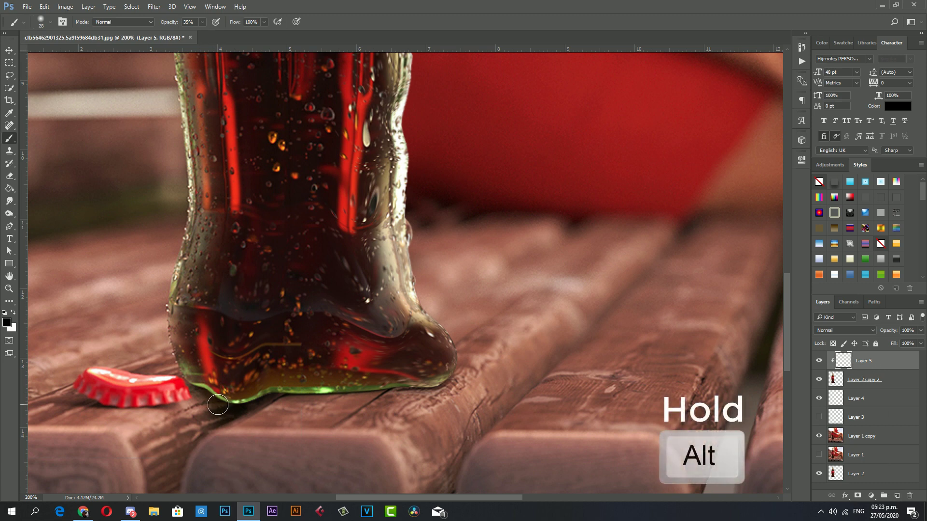
pyautogui.moveTo(218, 405)
pyautogui.mouseDown()
pyautogui.moveTo(203, 393)
pyautogui.moveTo(363, 402)
pyautogui.mouseUp()
# - Zoom out to the whole image and place the large (1).jpg flare into it
pyautogui.press('z')
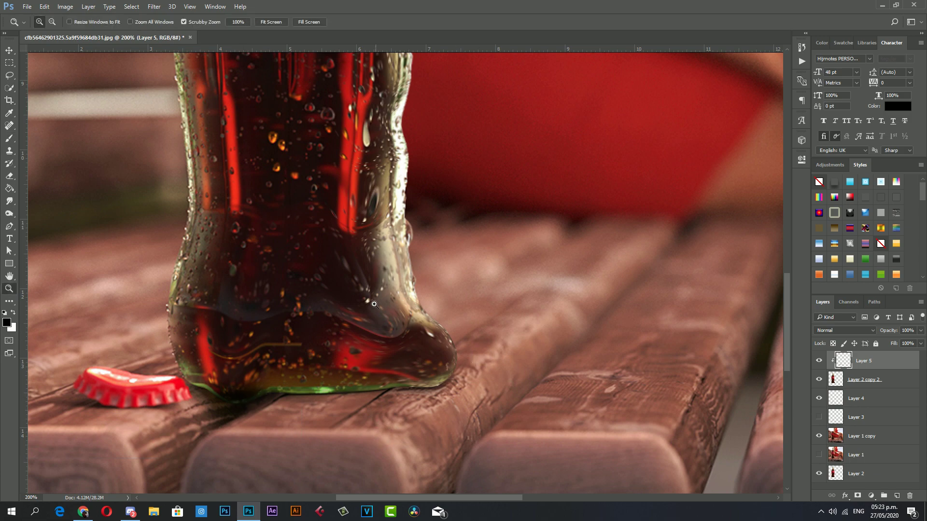
pyautogui.moveTo(456, 420); pyautogui.dragTo(367, 324)
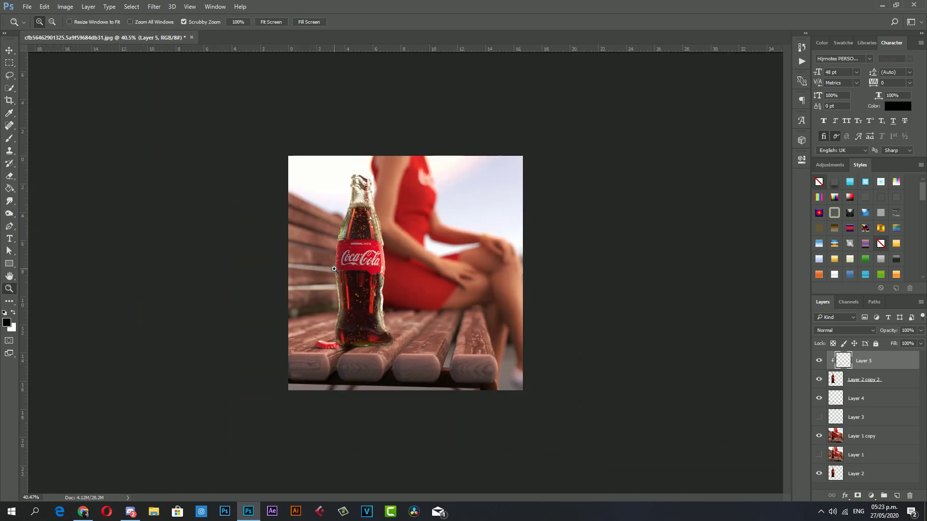
pyautogui.hotkey('alt', 'Tab')
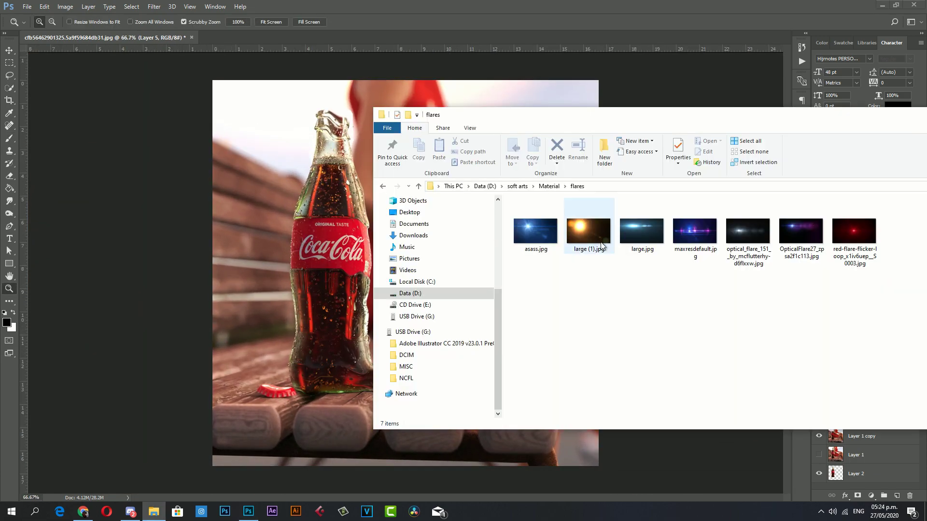
pyautogui.moveTo(588, 231); pyautogui.dragTo(344, 242)
# - Confirm the flare placement and set its layer blend mode to Screen
pyautogui.press('Return')
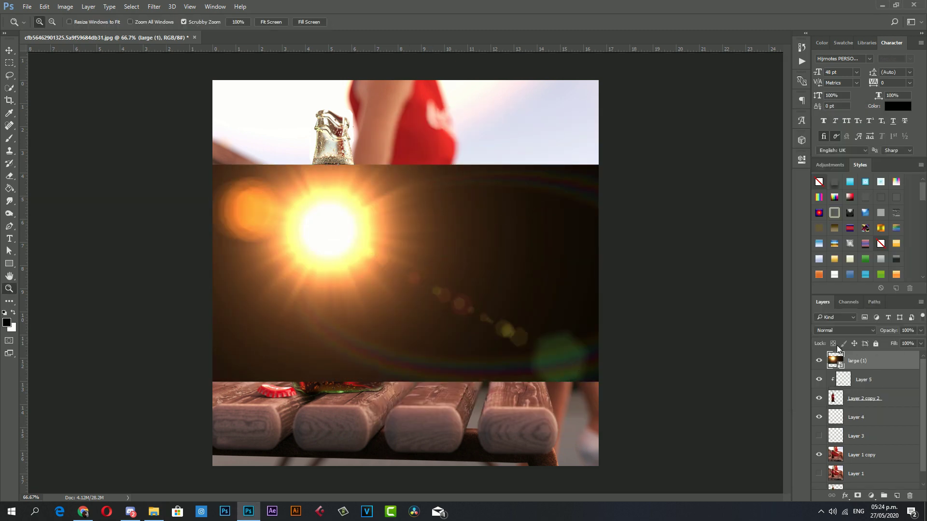
pyautogui.click(845, 331)
pyautogui.click(823, 396)
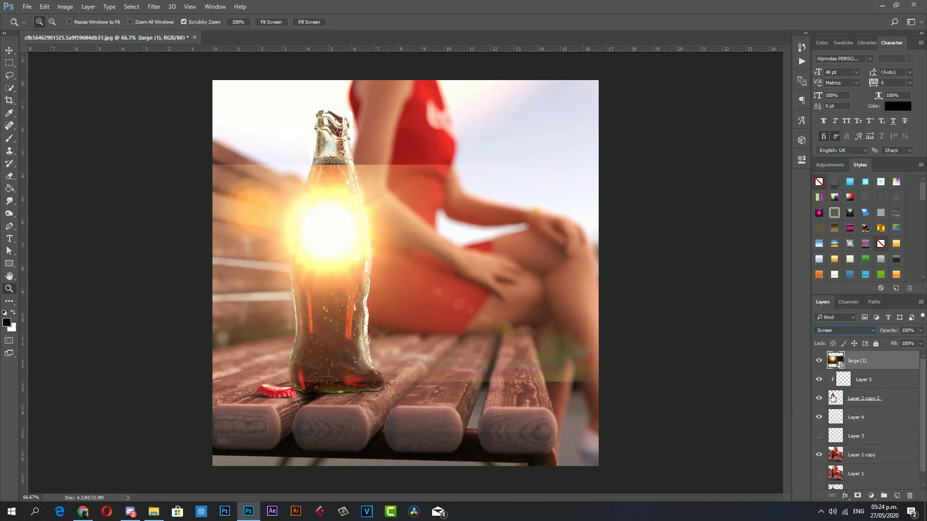
# - Rotate the flare about 130°, enlarge it to 129.4% and reposition it
pyautogui.hotkey('ctrl', 't')
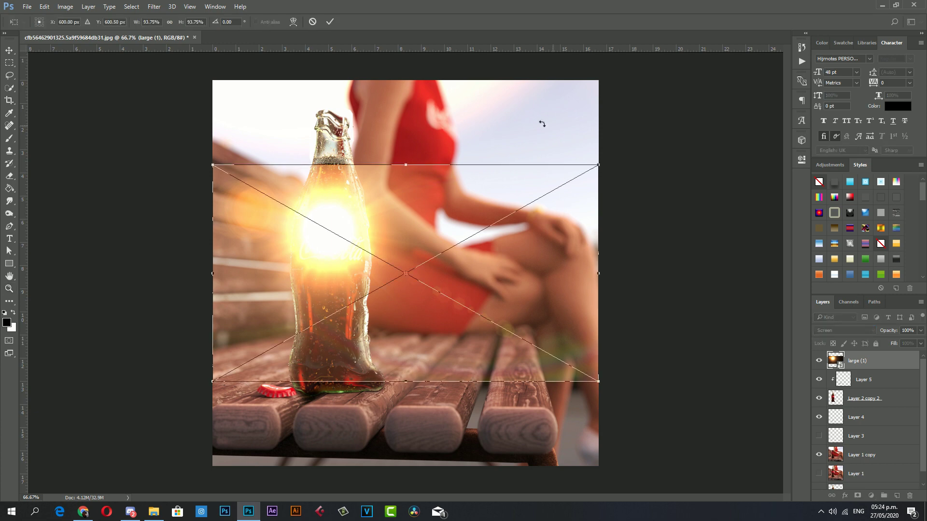
pyautogui.moveTo(542, 120)
pyautogui.mouseDown()
pyautogui.moveTo(468, 333)
pyautogui.moveTo(573, 265)
pyautogui.mouseUp()
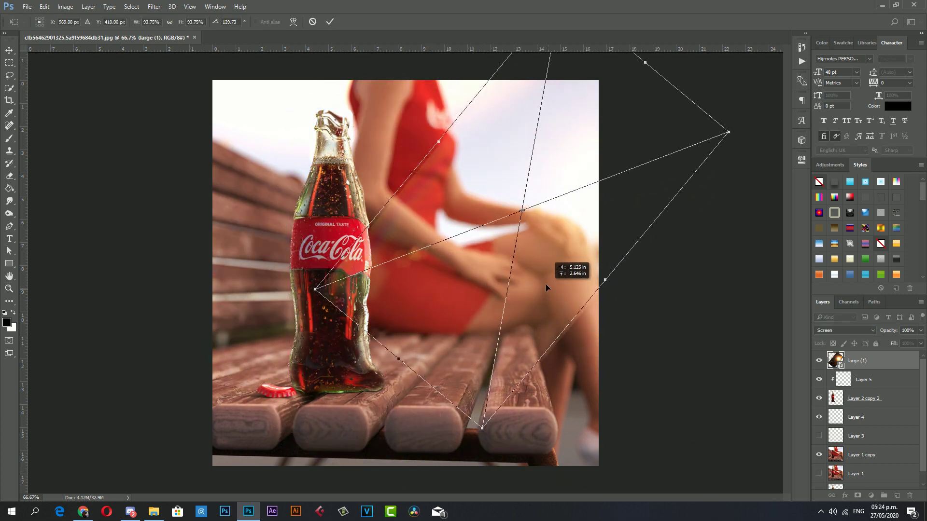
pyautogui.moveTo(503, 323); pyautogui.dragTo(469, 247)
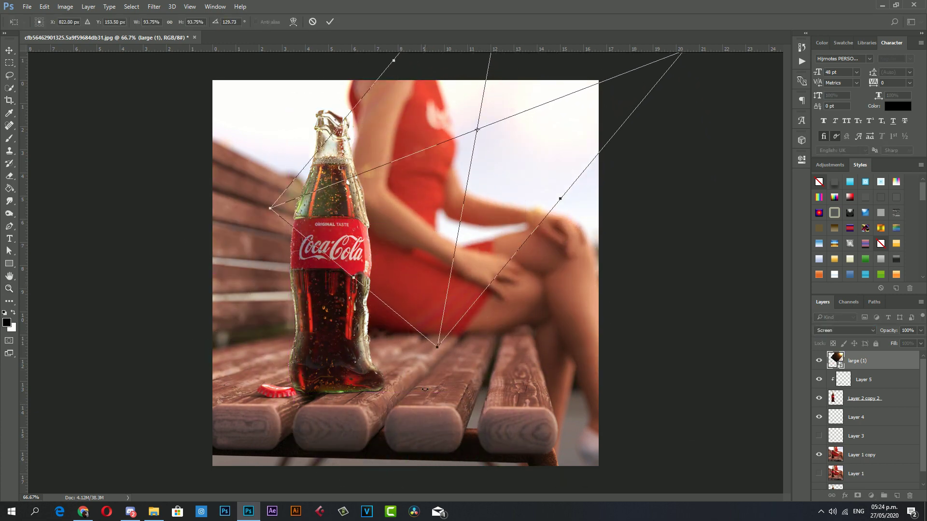
pyautogui.moveTo(437, 344); pyautogui.dragTo(425, 488)
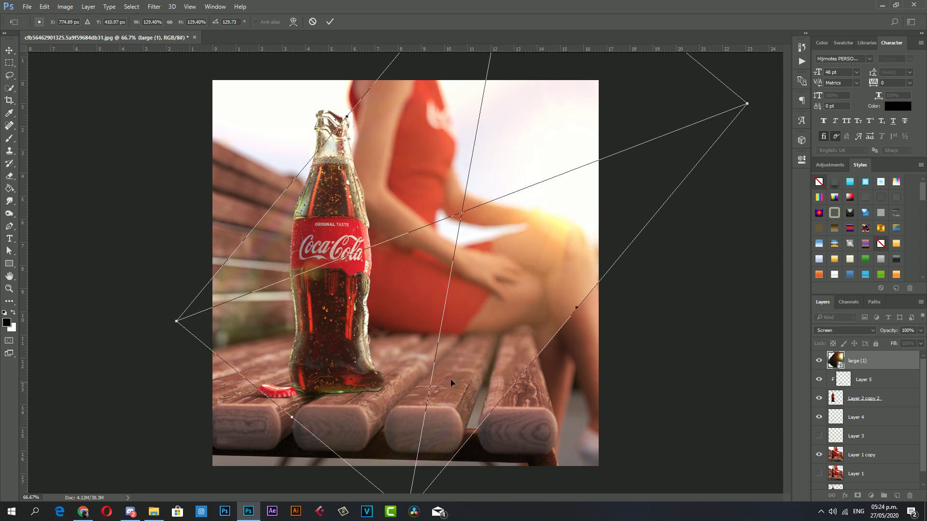
pyautogui.moveTo(450, 378)
pyautogui.mouseDown()
pyautogui.moveTo(493, 323)
pyautogui.moveTo(485, 318)
pyautogui.moveTo(465, 334)
pyautogui.moveTo(516, 320)
pyautogui.moveTo(498, 316)
pyautogui.mouseUp()
pyautogui.press('Return')
pyautogui.press('z')
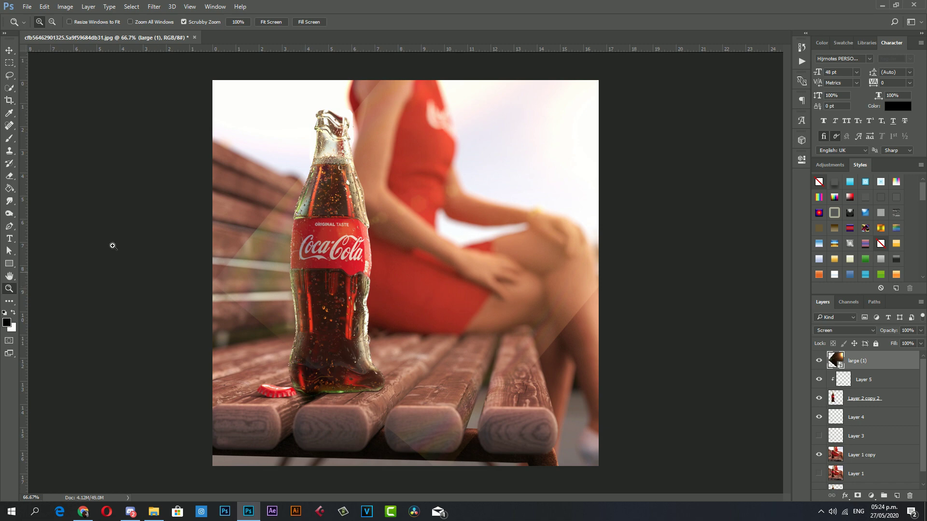
# - Rasterize the flare layer and set up a soft 111 px eraser brush
pyautogui.click(10, 176)
pyautogui.click(312, 223)
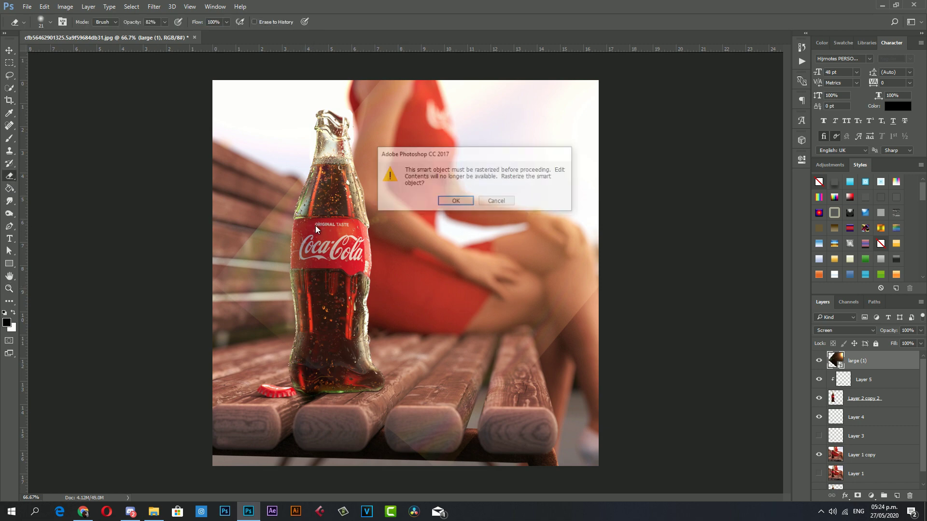
pyautogui.click(454, 203)
pyautogui.rightClick(451, 169)
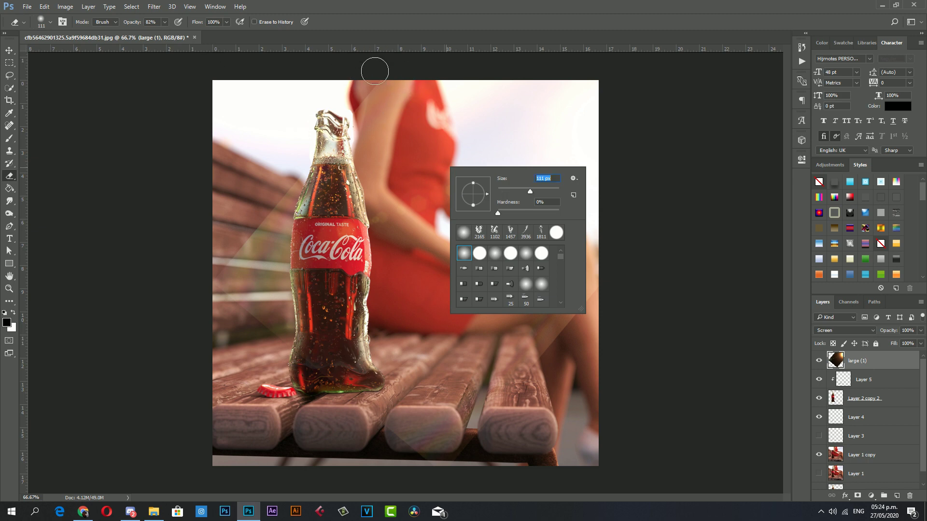
pyautogui.press('Return')
# - Erase the flare bands and haze from the bench, bottle's left side and woman's legs
pyautogui.moveTo(375, 73); pyautogui.dragTo(238, 327)
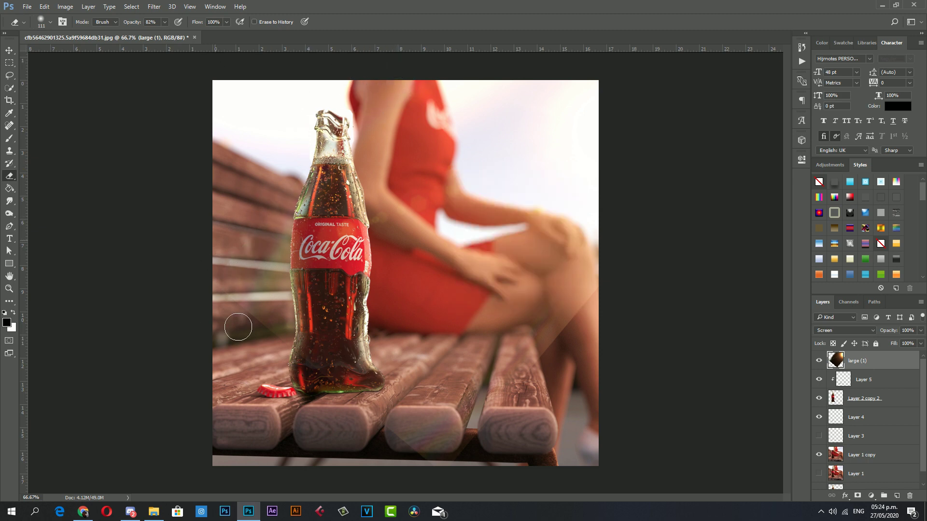
pyautogui.moveTo(271, 187)
pyautogui.mouseDown()
pyautogui.moveTo(270, 280)
pyautogui.moveTo(298, 280)
pyautogui.mouseUp()
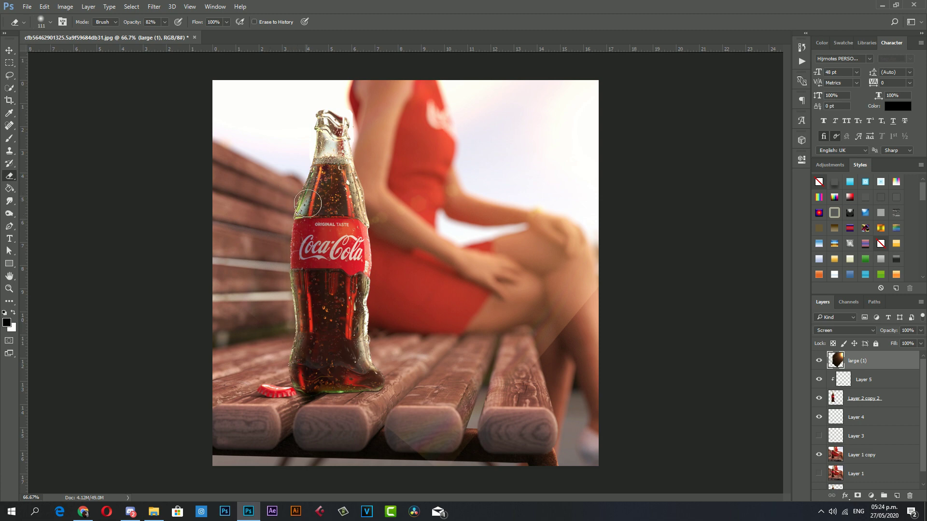
pyautogui.moveTo(341, 420); pyautogui.dragTo(422, 428)
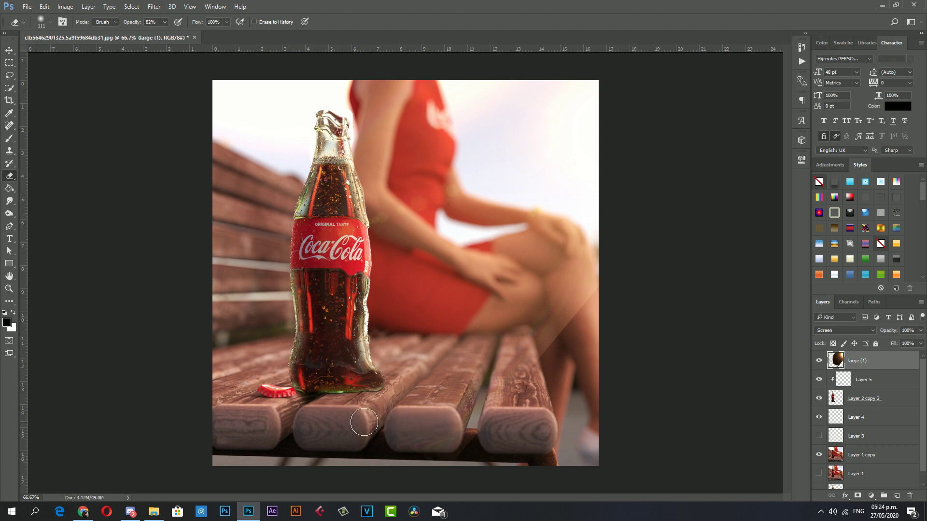
pyautogui.moveTo(602, 275); pyautogui.dragTo(536, 357)
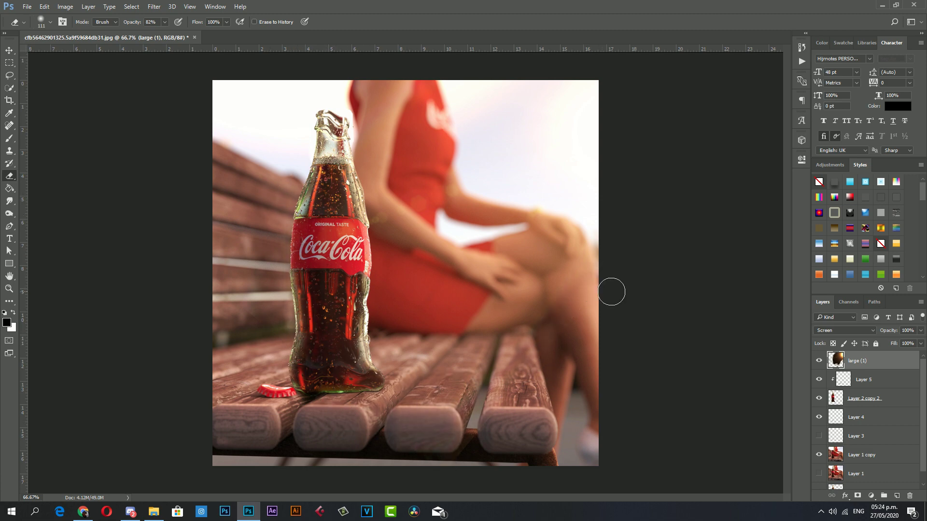
pyautogui.moveTo(554, 327); pyautogui.dragTo(415, 411)
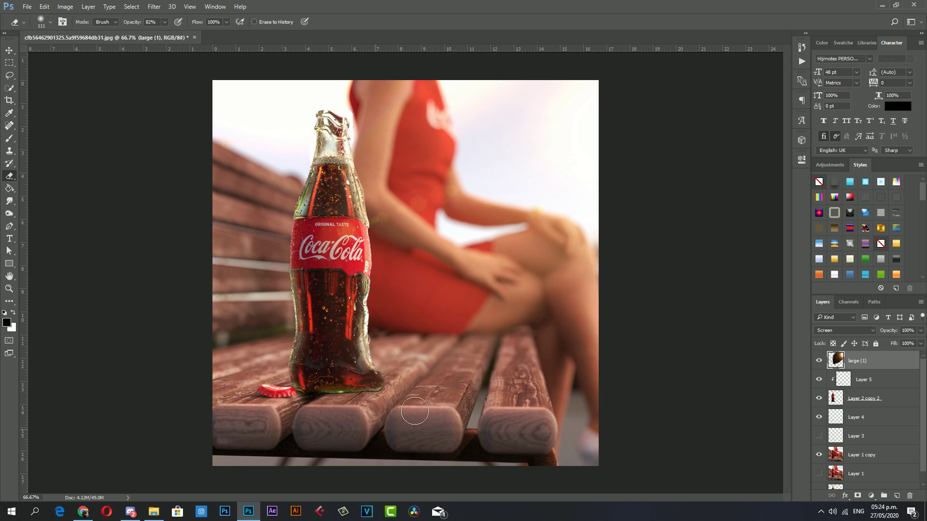
pyautogui.hotkey('ctrl', 'j')
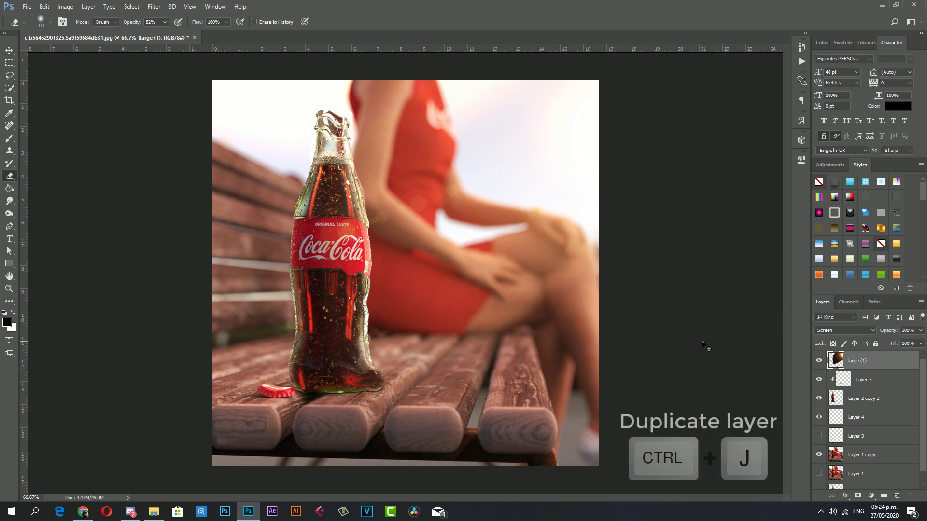
# - Duplicate the flare as large (1) copy and set a 259 px eraser at 41% opacity
pyautogui.hotkey('ctrl', 'j')
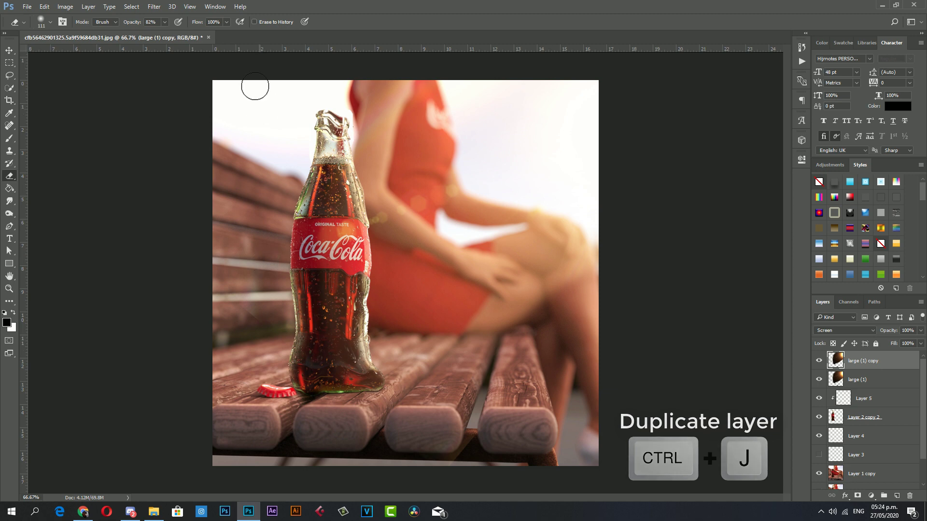
pyautogui.rightClick(560, 264)
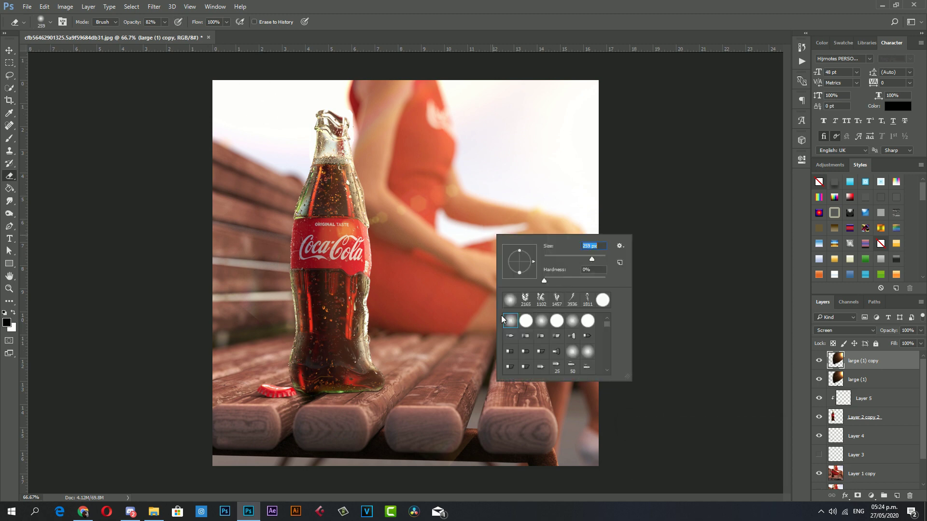
pyautogui.click(165, 22)
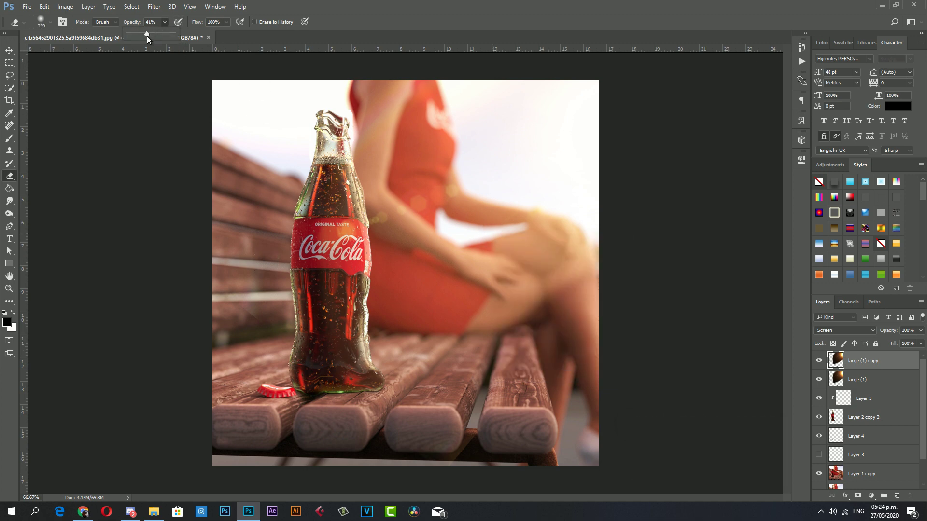
pyautogui.click(381, 314)
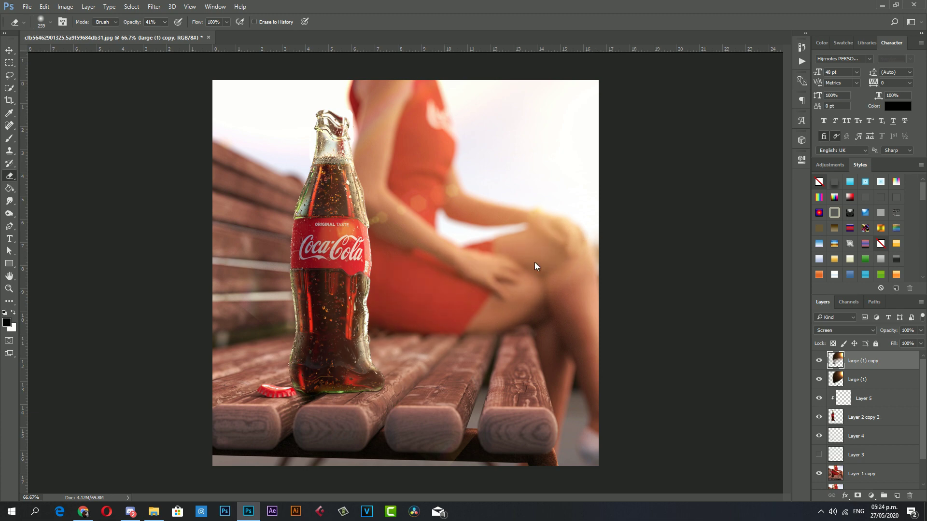